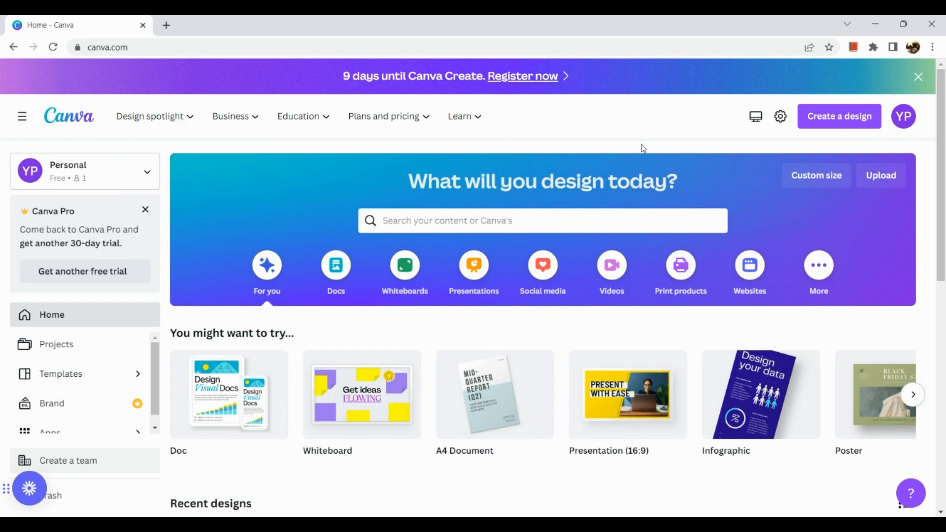
# Look over the design categories and suggested design types on the home page.
pyautogui.moveTo(682, 434)
pyautogui.scroll(-1, 682, 433)
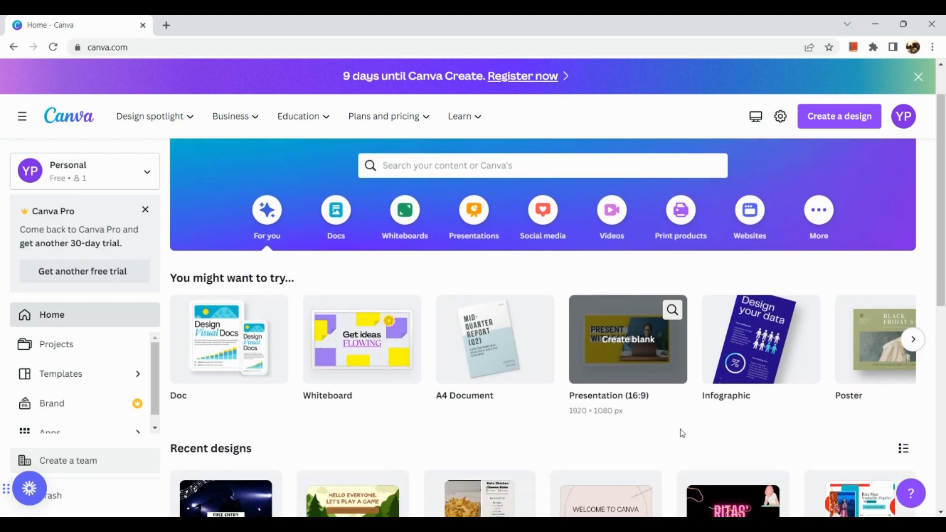
pyautogui.scroll(1, 576, 367)
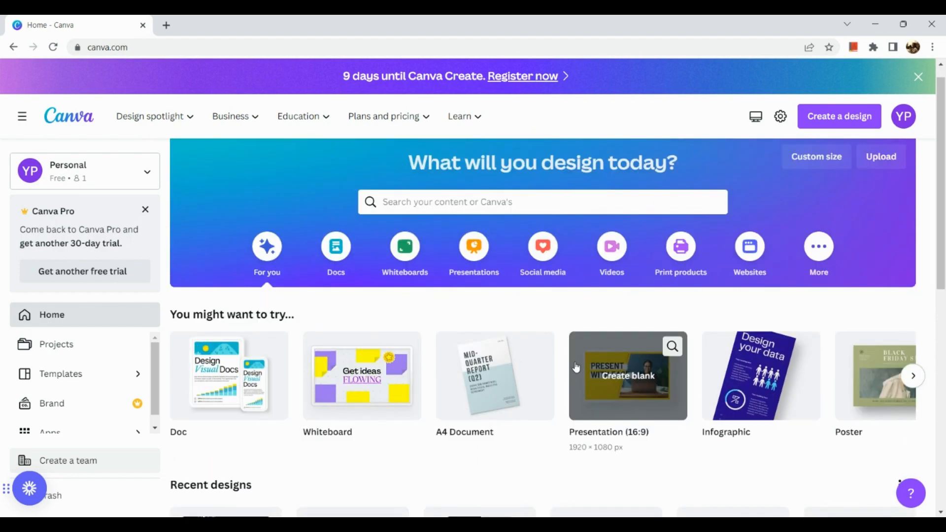
pyautogui.scroll(5, 563, 326)
pyautogui.scroll(-5, 562, 326)
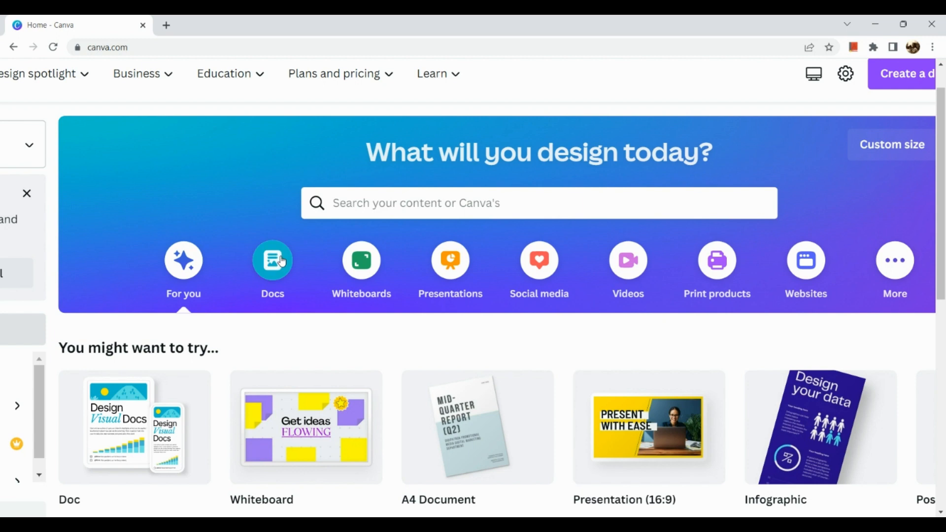
pyautogui.hscroll(2, 409, 221)
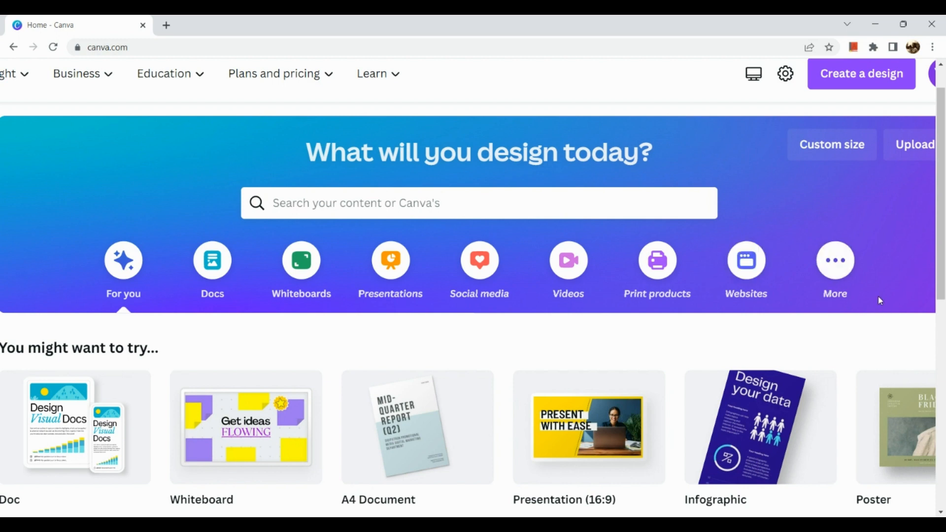
pyautogui.scroll(-2, 880, 299)
pyautogui.scroll(-2, 880, 300)
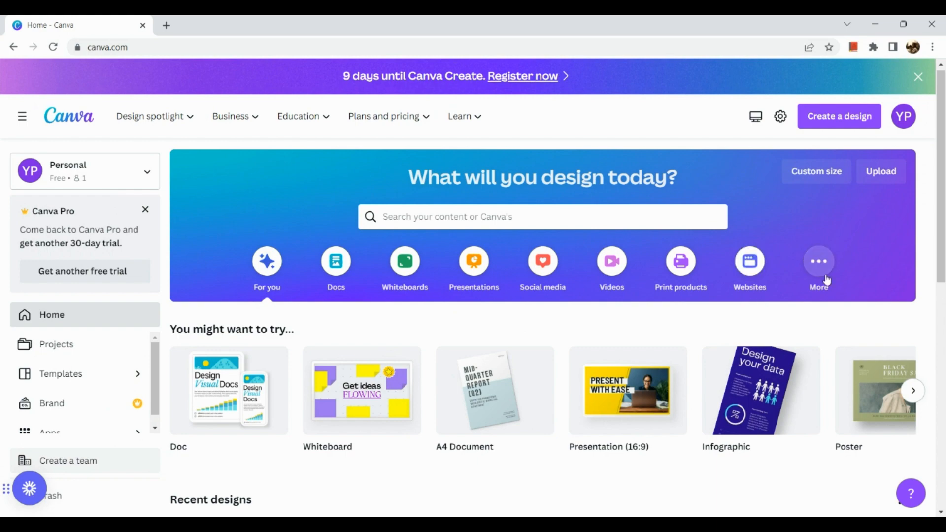
pyautogui.scroll(3, 826, 276)
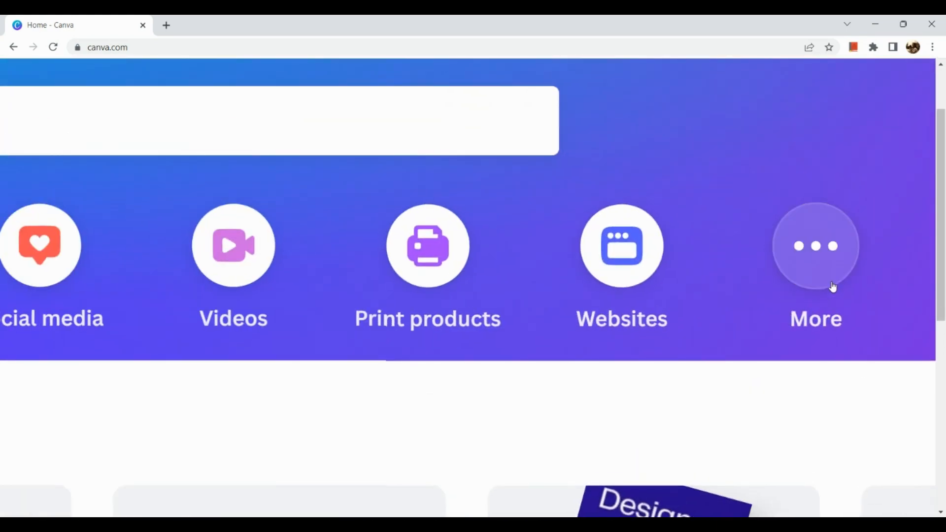
pyautogui.scroll(-3, 833, 286)
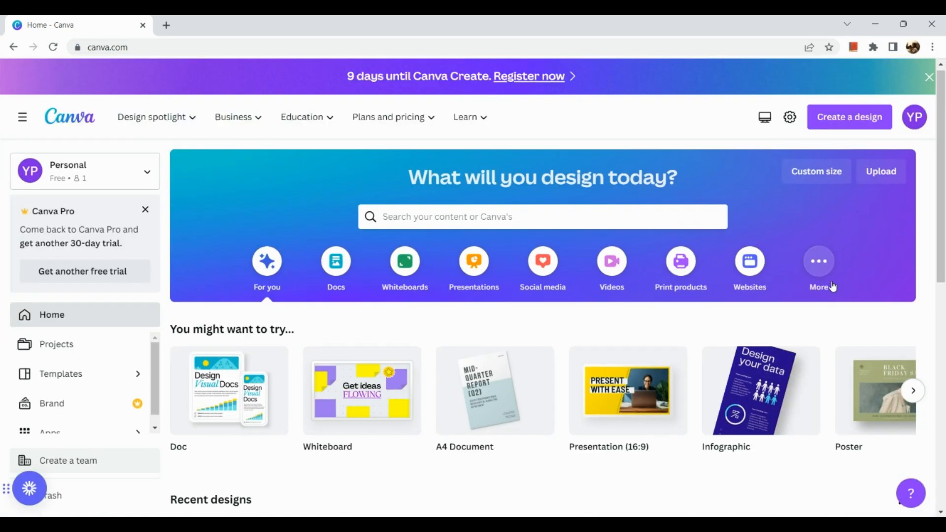
# Search for "poster", review the suggested templates, and dismiss the suggestions.
pyautogui.click(625, 223)
pyautogui.write('poster')
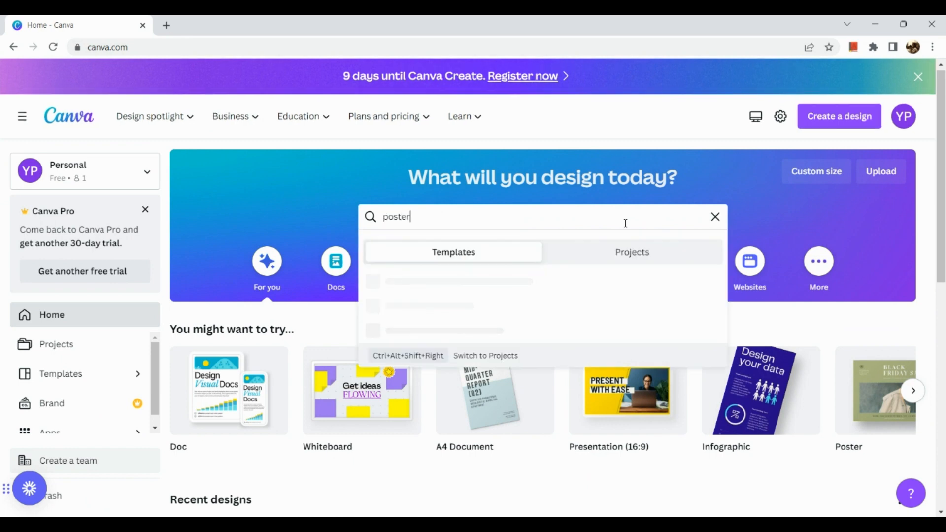
pyautogui.scroll(3, 625, 224)
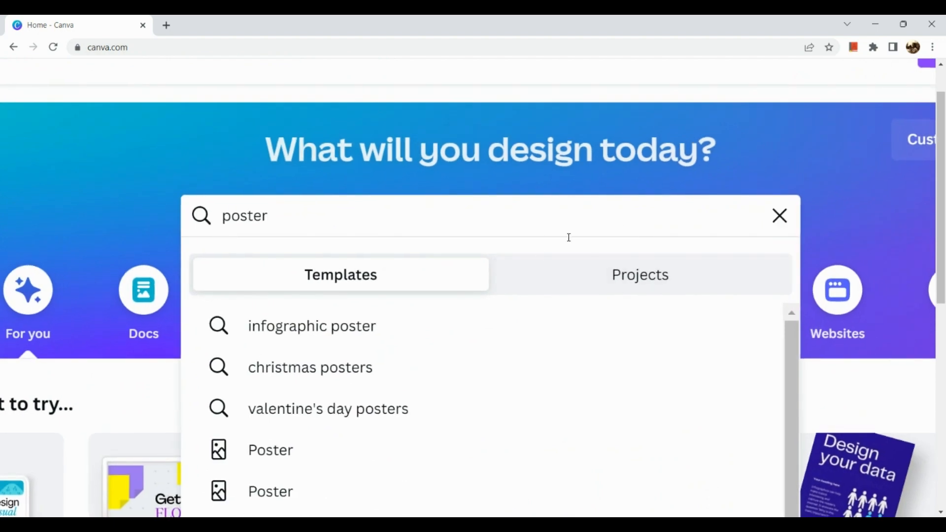
pyautogui.scroll(-3, 569, 237)
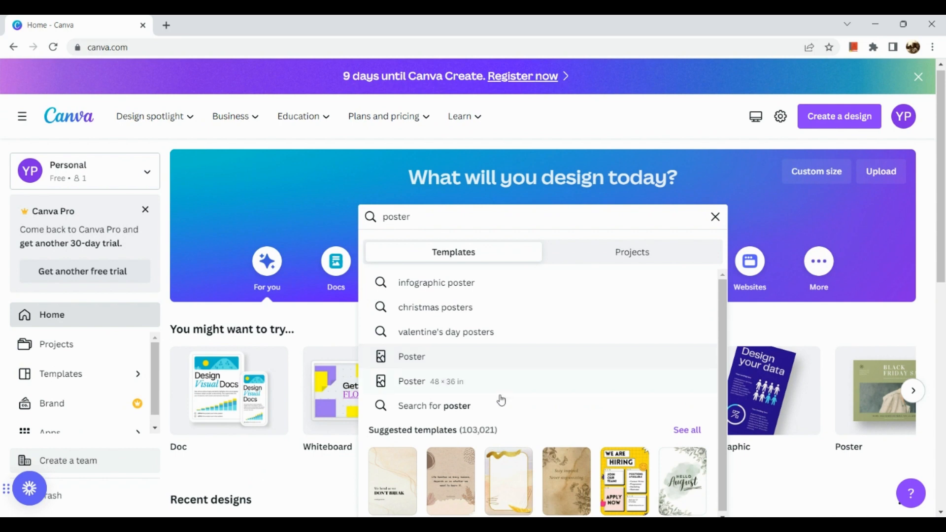
pyautogui.click(787, 210)
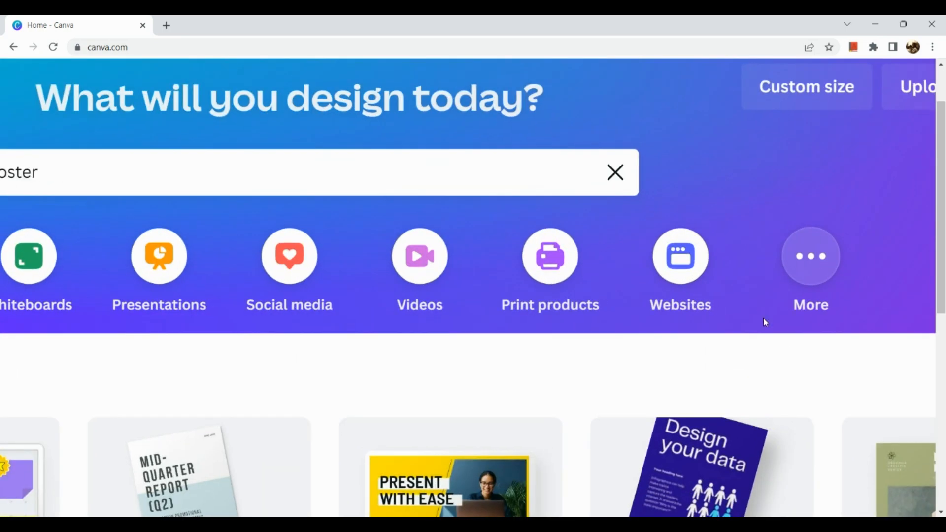
# Create a blank 594 × 420 mm Poster from the additional design types on the home page.
pyautogui.click(802, 269)
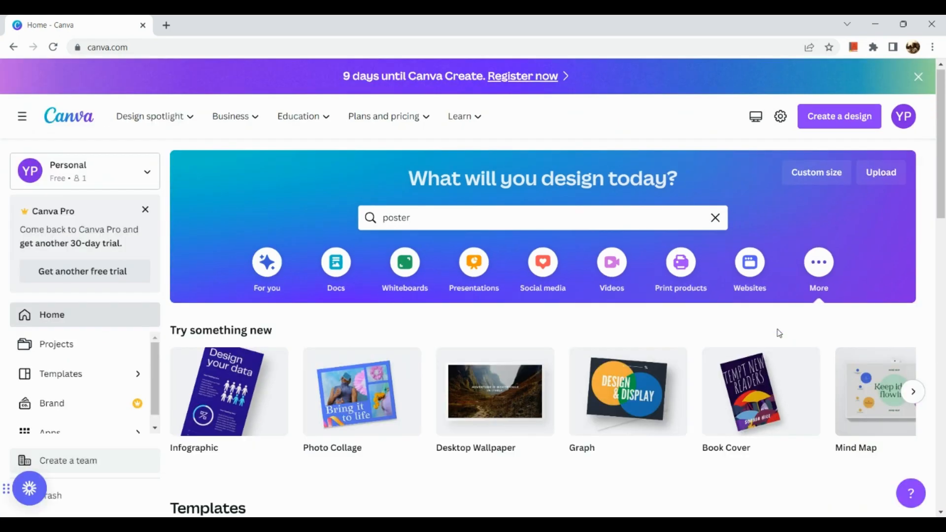
pyautogui.scroll(-1, 362, 374)
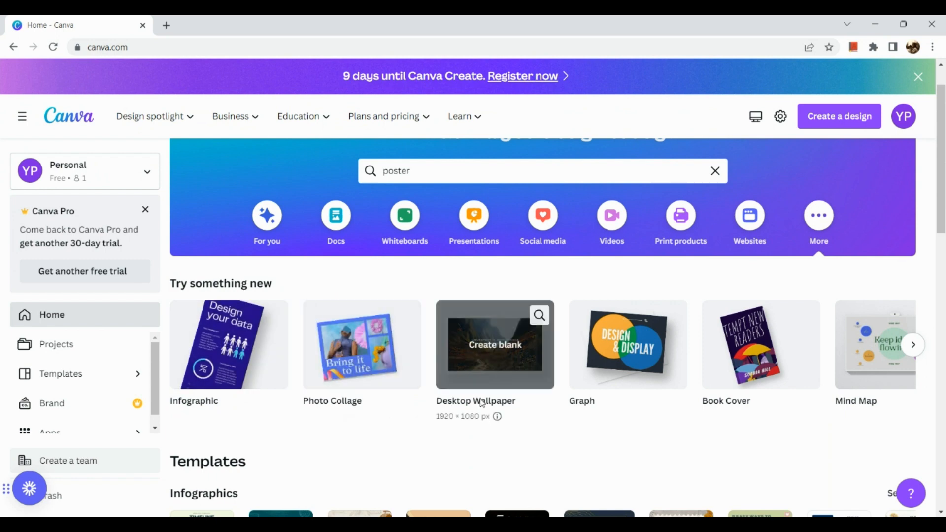
pyautogui.click(912, 353)
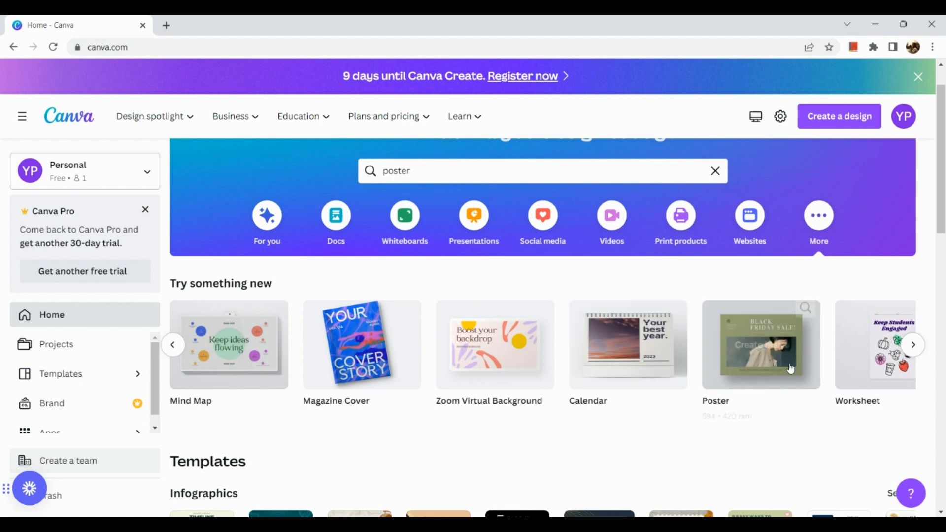
pyautogui.scroll(5, 790, 365)
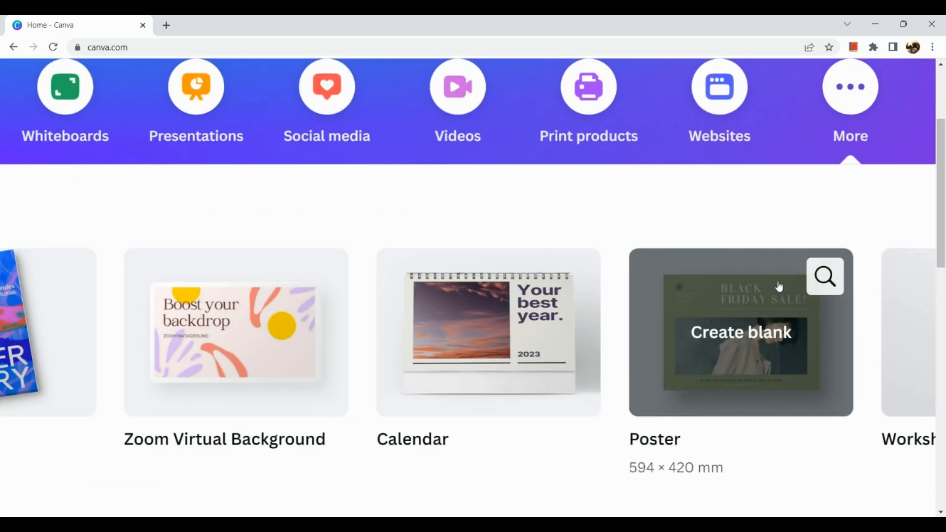
pyautogui.click(817, 311)
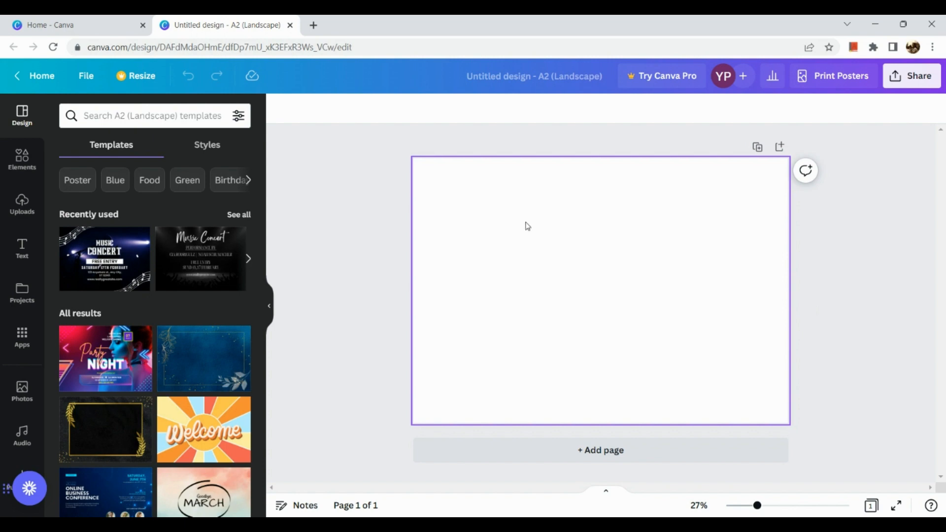
# Browse the recently used and available A2 landscape templates for the poster.
pyautogui.scroll(-5, 212, 381)
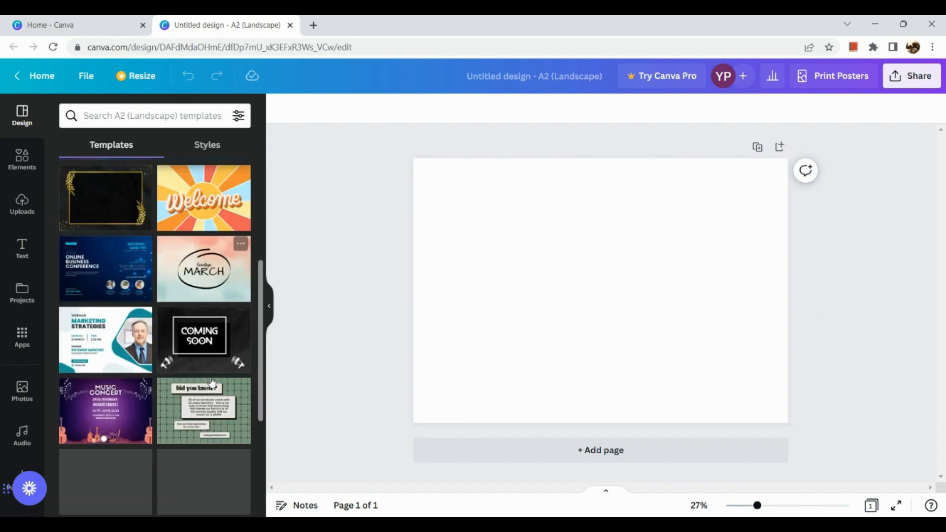
pyautogui.scroll(-2, 211, 381)
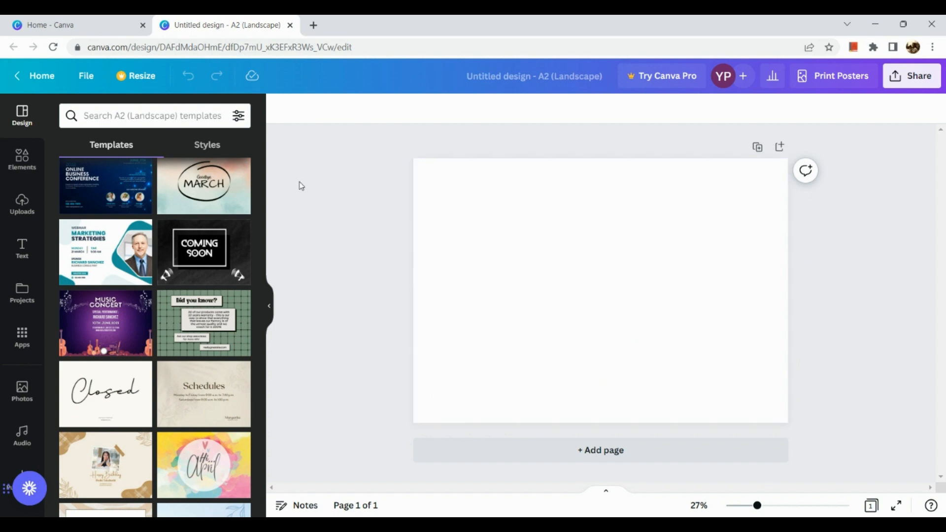
pyautogui.scroll(7, 135, 283)
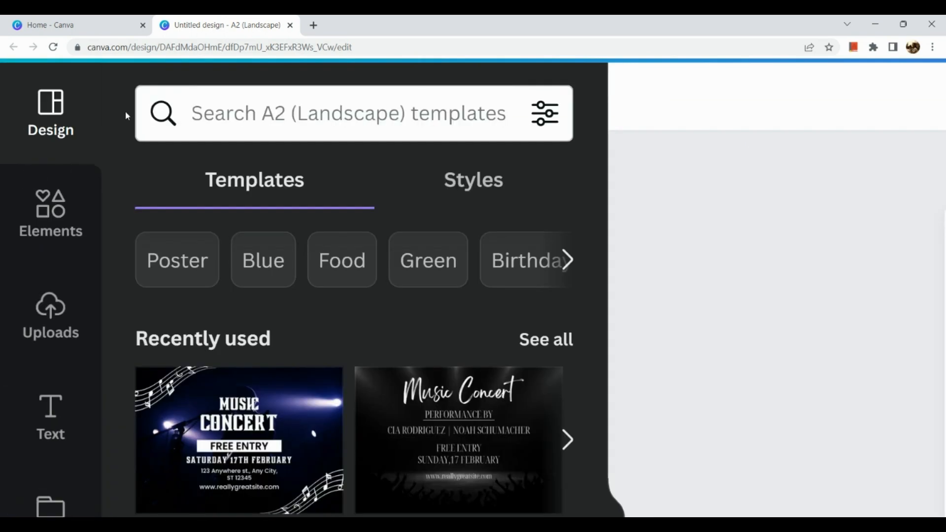
pyautogui.scroll(-3, 416, 399)
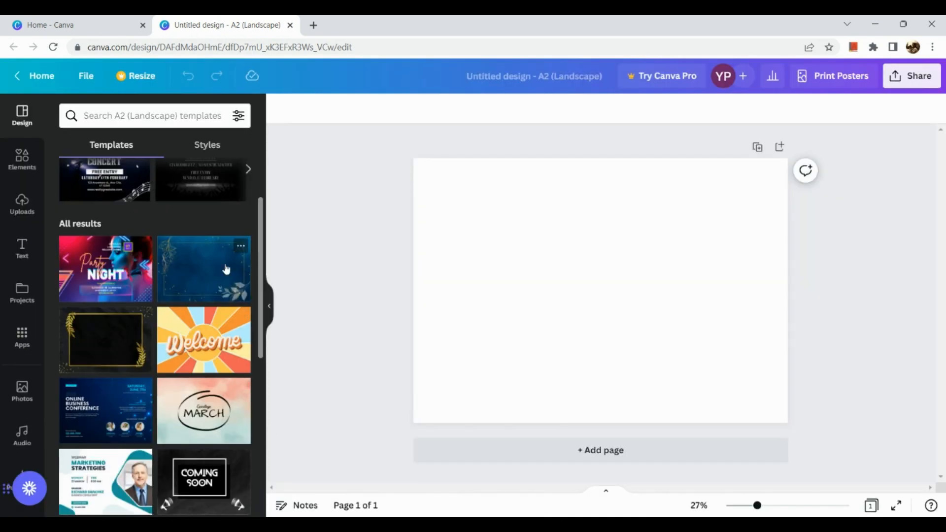
pyautogui.scroll(-6, 153, 289)
pyautogui.scroll(4, 152, 288)
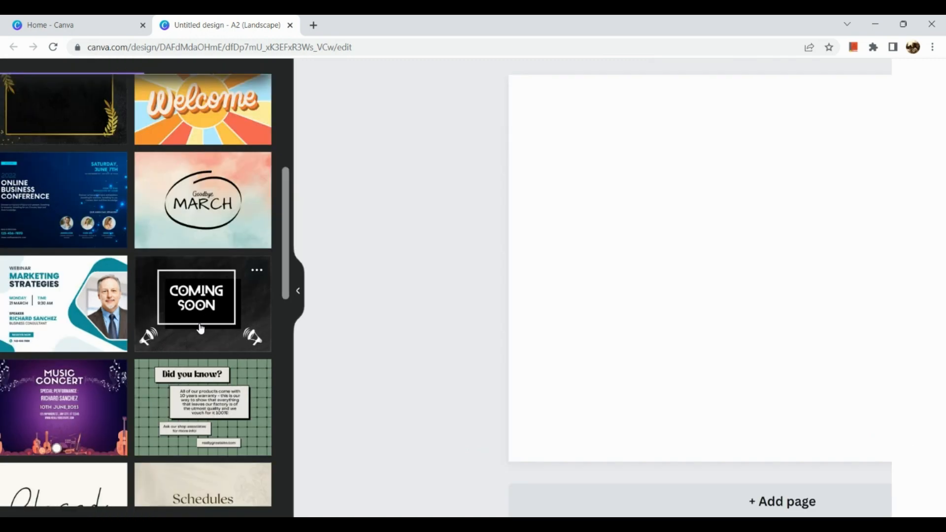
pyautogui.scroll(-3, 200, 328)
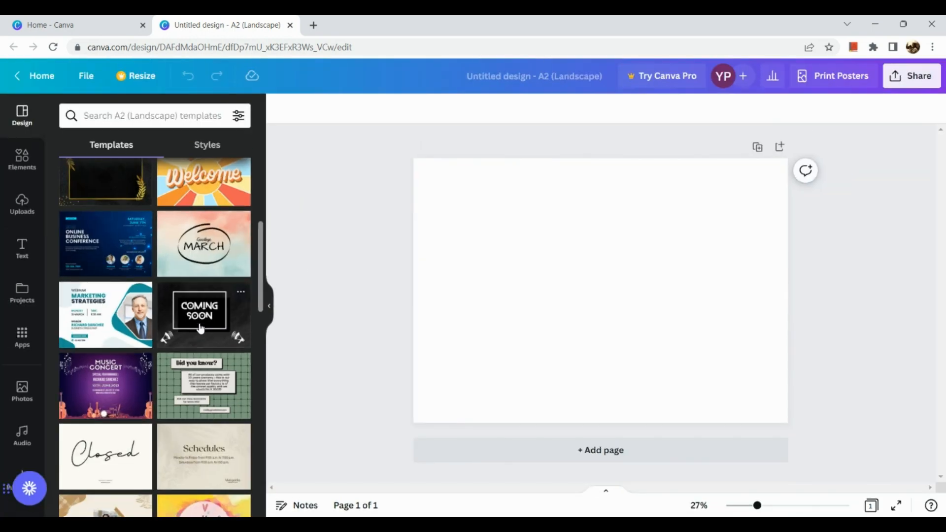
pyautogui.scroll(5, 206, 411)
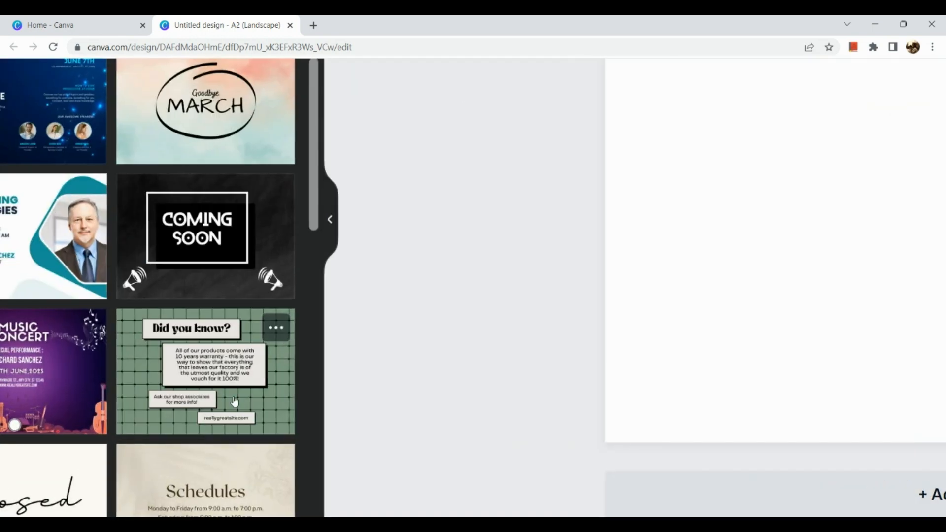
pyautogui.scroll(-2, 205, 335)
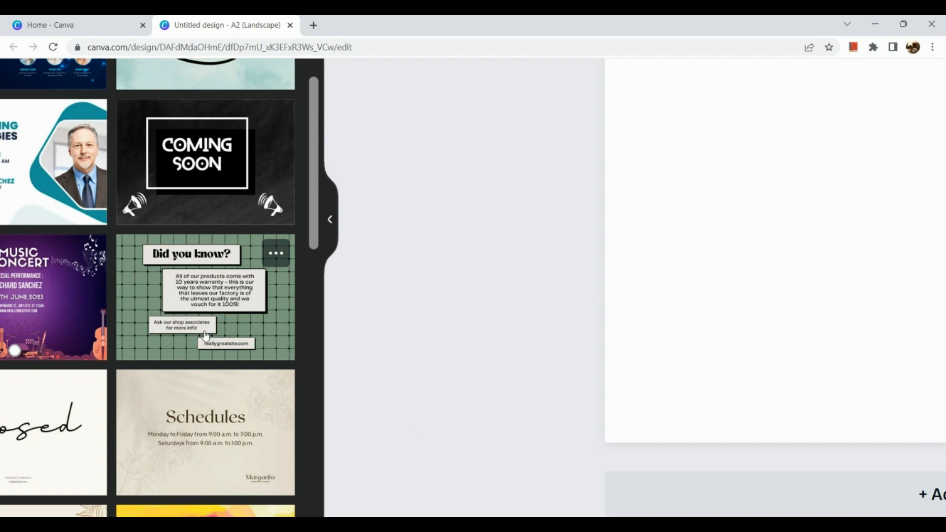
pyautogui.scroll(5, 225, 181)
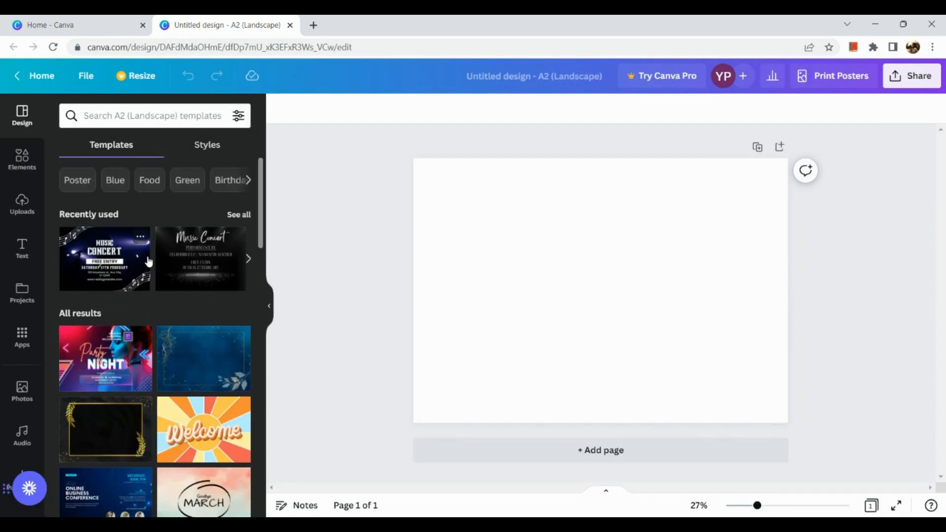
# Browse the design styles and apply the pink, aqua and yellow color palette to the blank page.
pyautogui.click(200, 148)
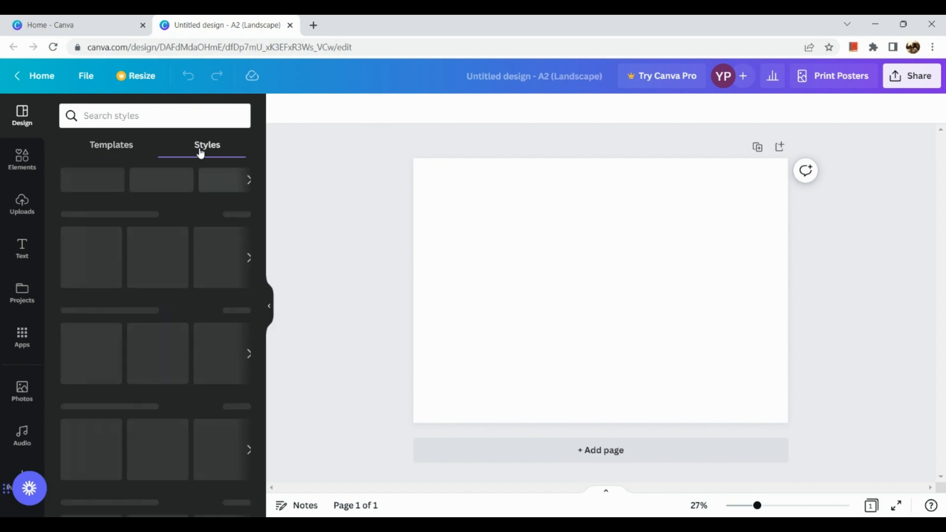
pyautogui.scroll(-5, 159, 321)
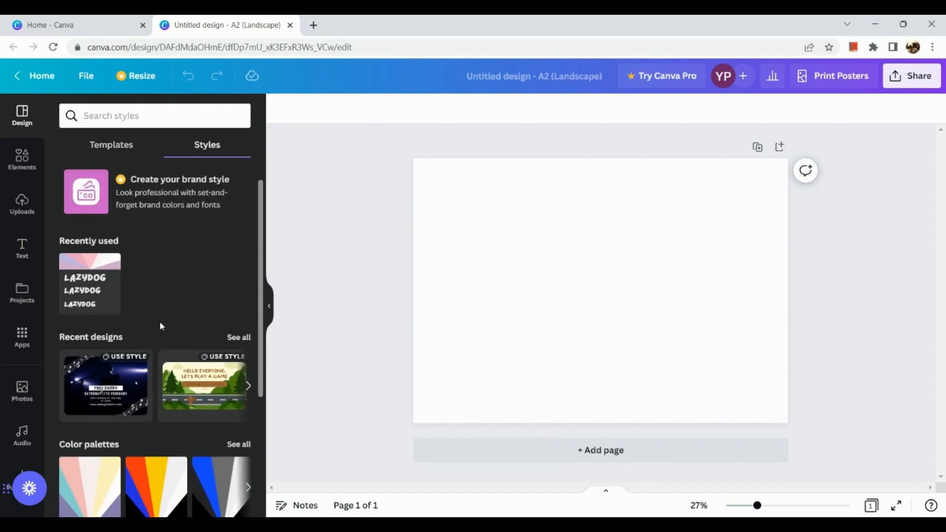
pyautogui.scroll(5, 159, 321)
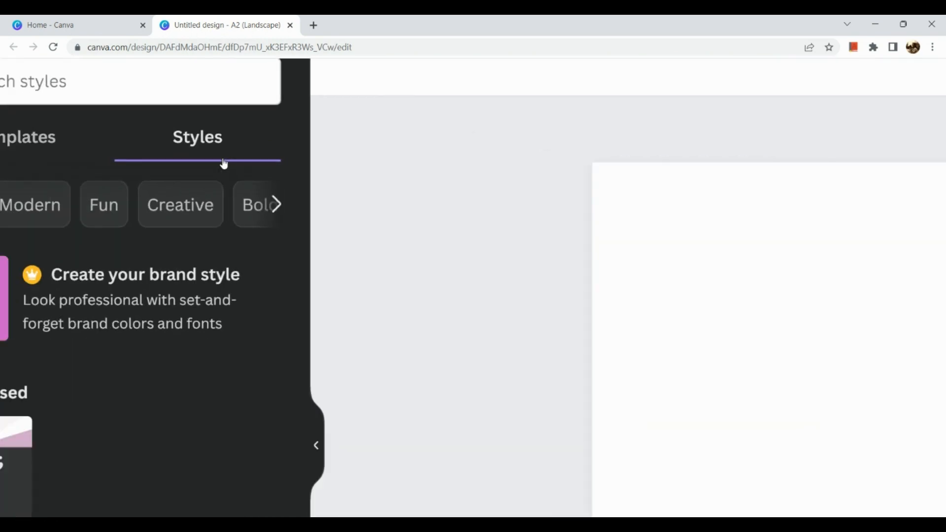
pyautogui.scroll(-1, 200, 337)
pyautogui.scroll(-5, 199, 335)
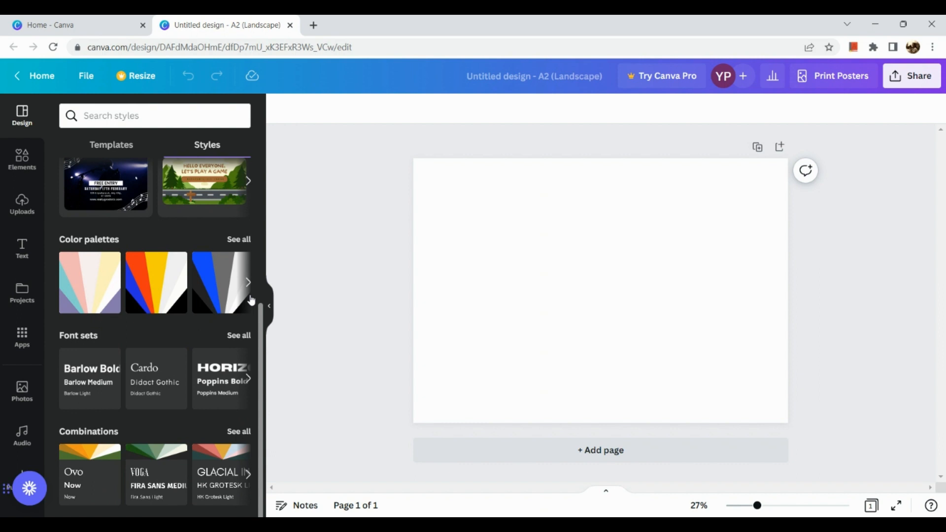
pyautogui.click(254, 292)
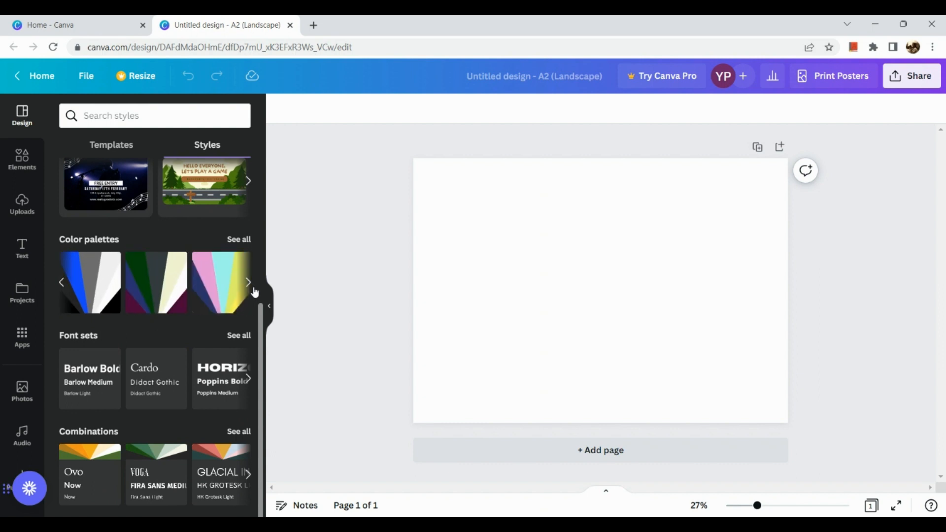
pyautogui.click(255, 293)
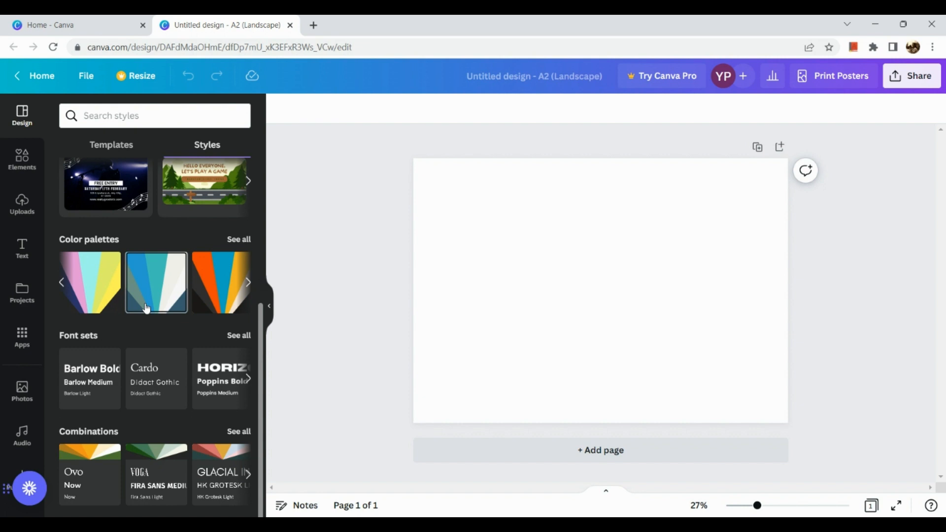
pyautogui.click(98, 304)
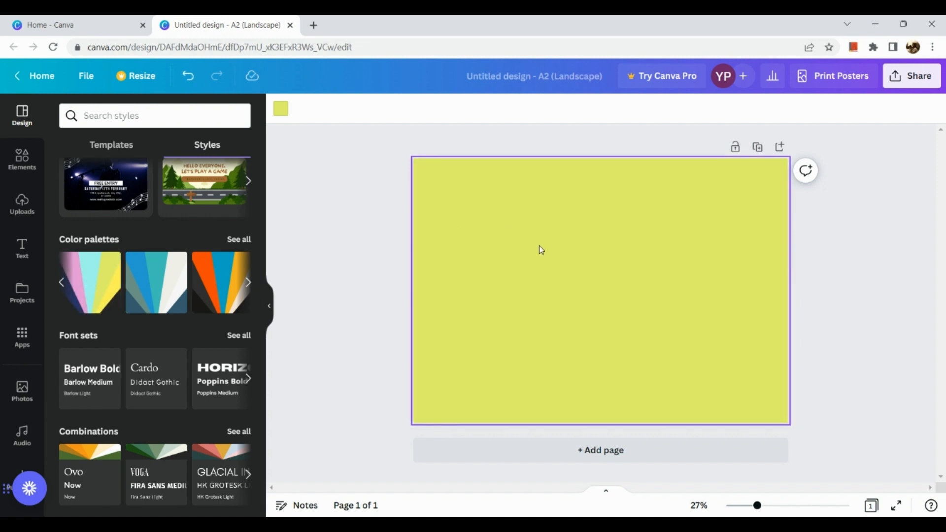
# Change the page's background color to the coral red from the default solid colors.
pyautogui.scroll(3, 539, 245)
pyautogui.scroll(-5, 539, 246)
pyautogui.scroll(2, 539, 246)
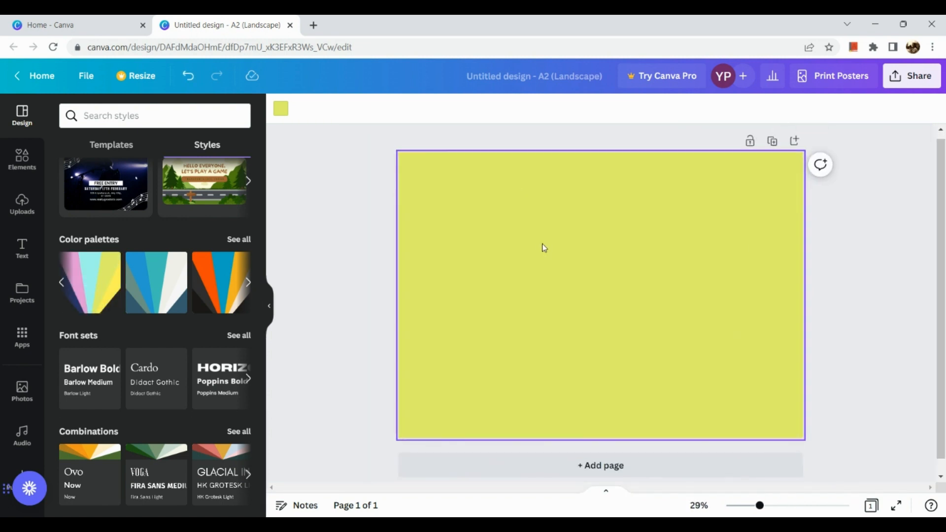
pyautogui.click(280, 120)
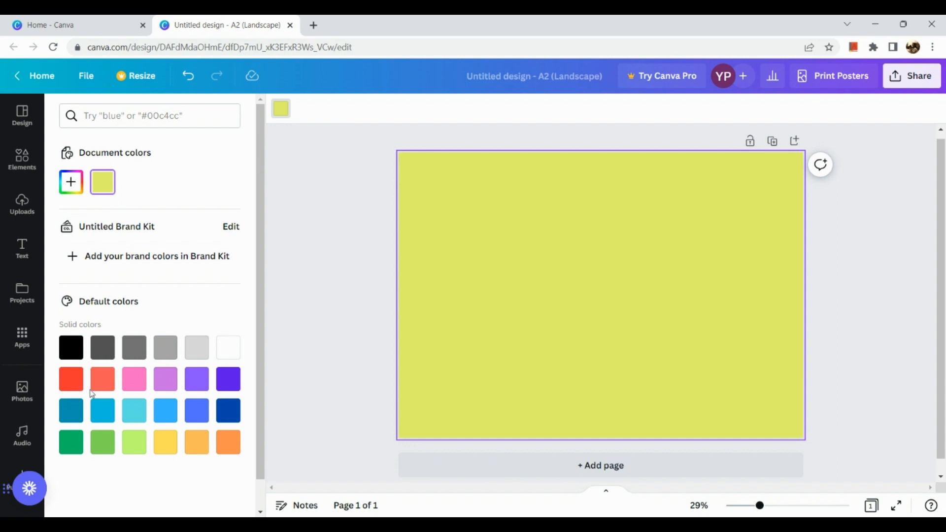
pyautogui.click(111, 385)
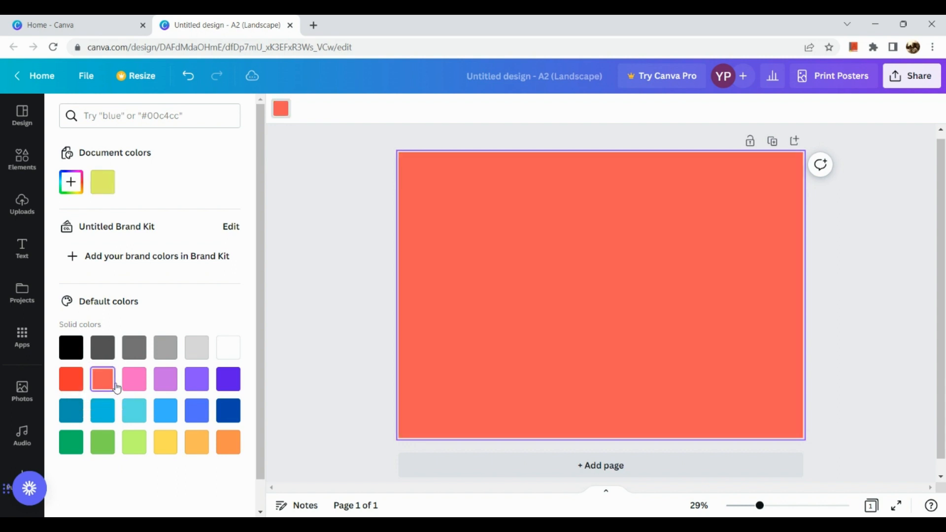
# Try pink, green, blue, black and purple default solid colors as the page background, ending back on coral red.
pyautogui.click(141, 387)
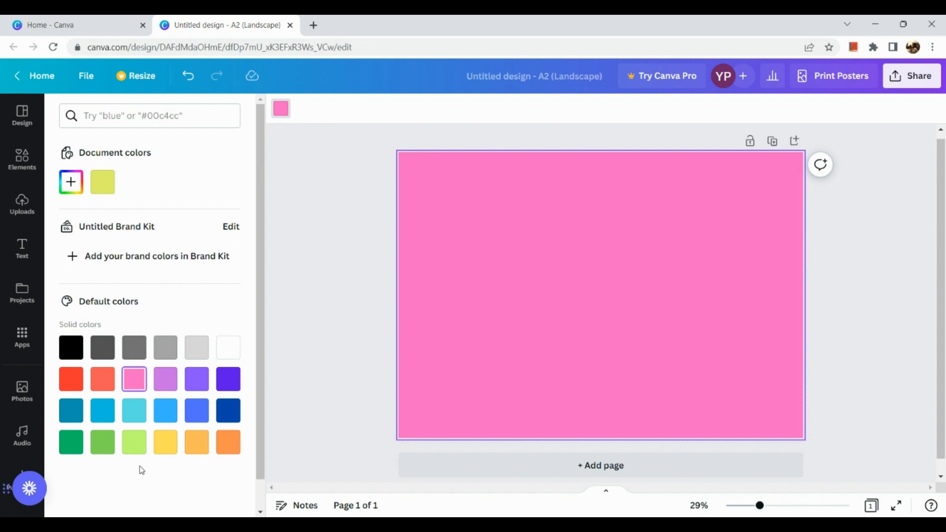
pyautogui.click(142, 443)
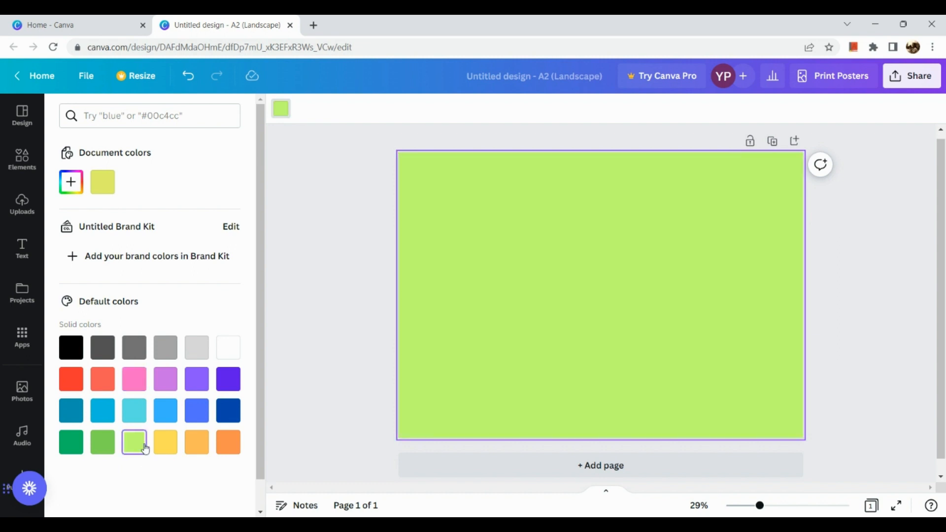
pyautogui.click(107, 448)
pyautogui.click(80, 434)
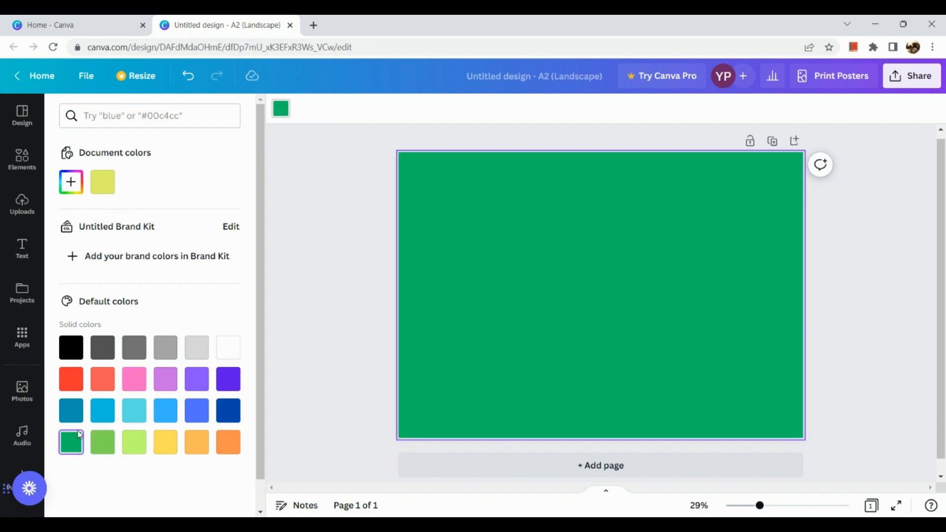
pyautogui.click(72, 414)
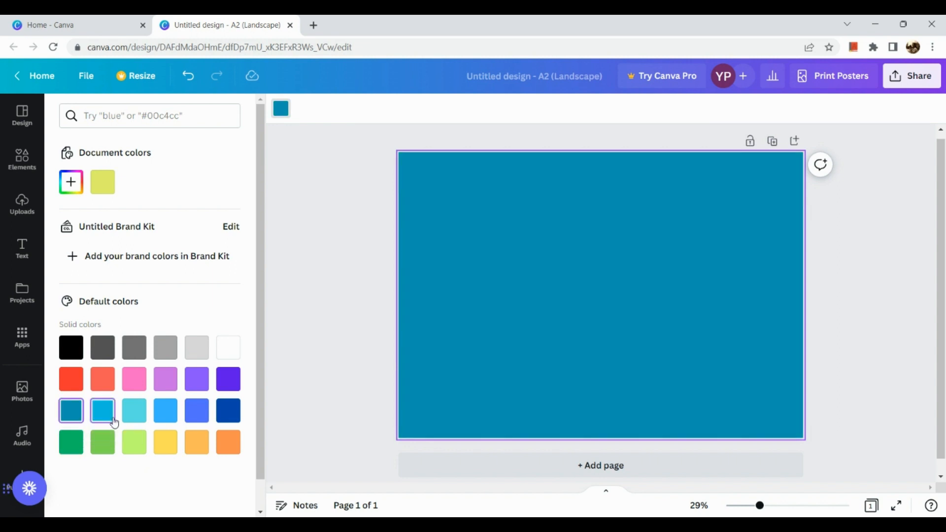
pyautogui.click(104, 412)
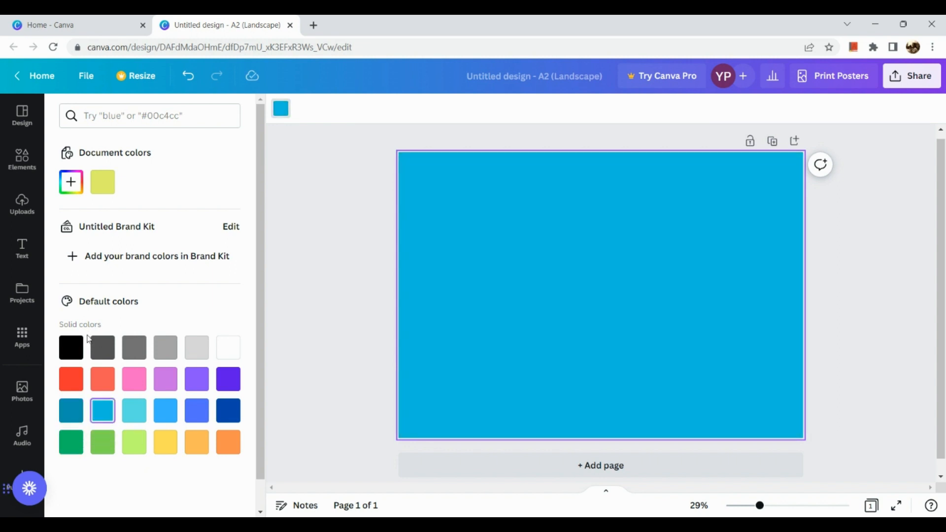
pyautogui.click(71, 352)
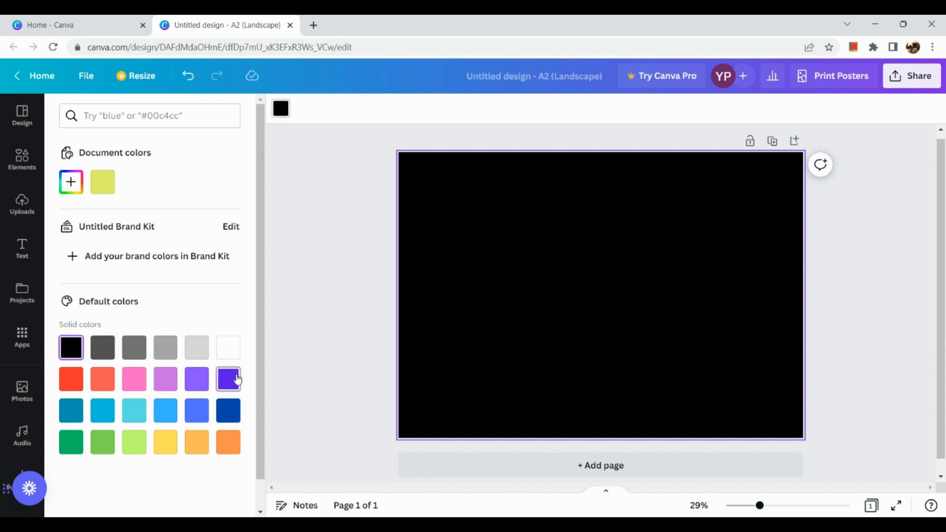
pyautogui.click(168, 390)
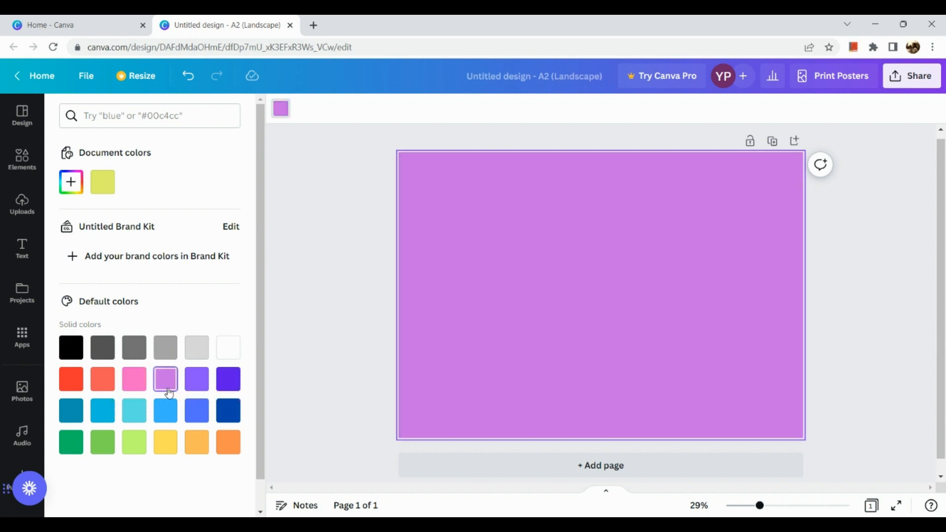
pyautogui.click(135, 391)
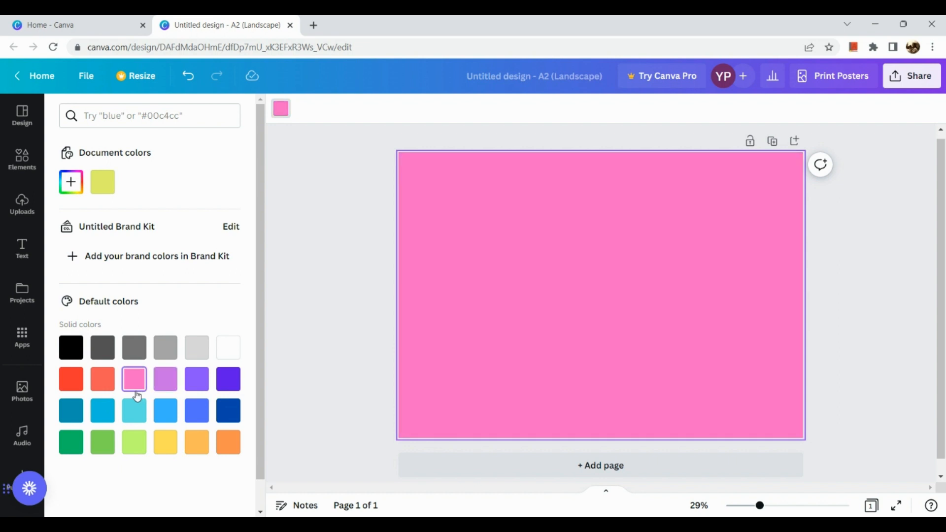
pyautogui.click(109, 394)
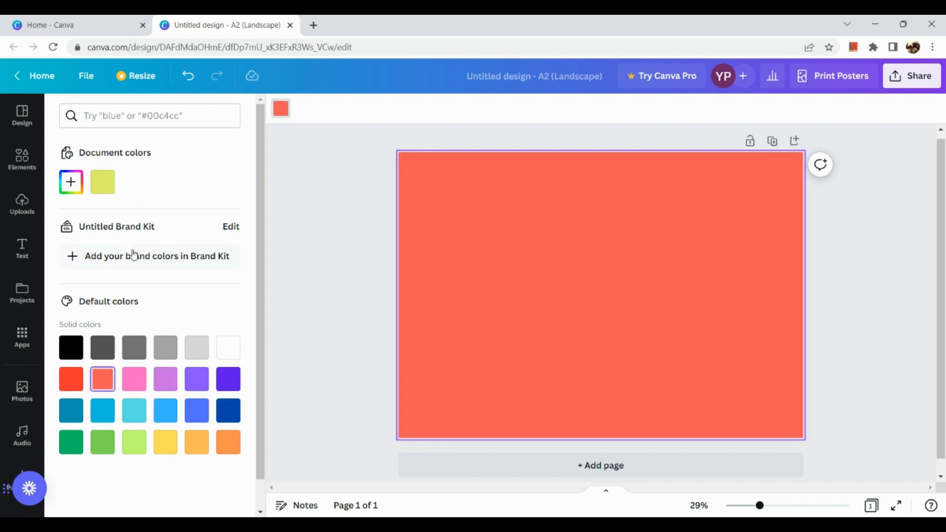
# Search the elements library for "choir".
pyautogui.click(23, 154)
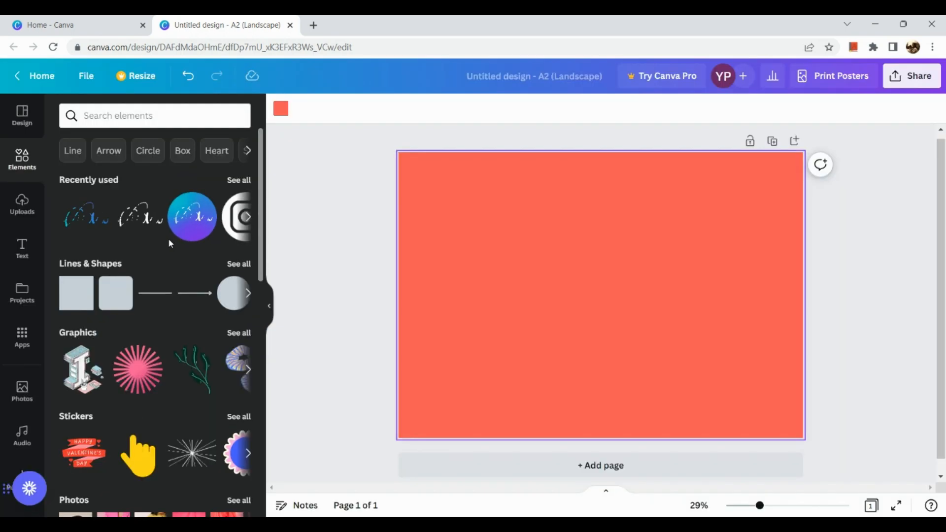
pyautogui.scroll(-2, 133, 414)
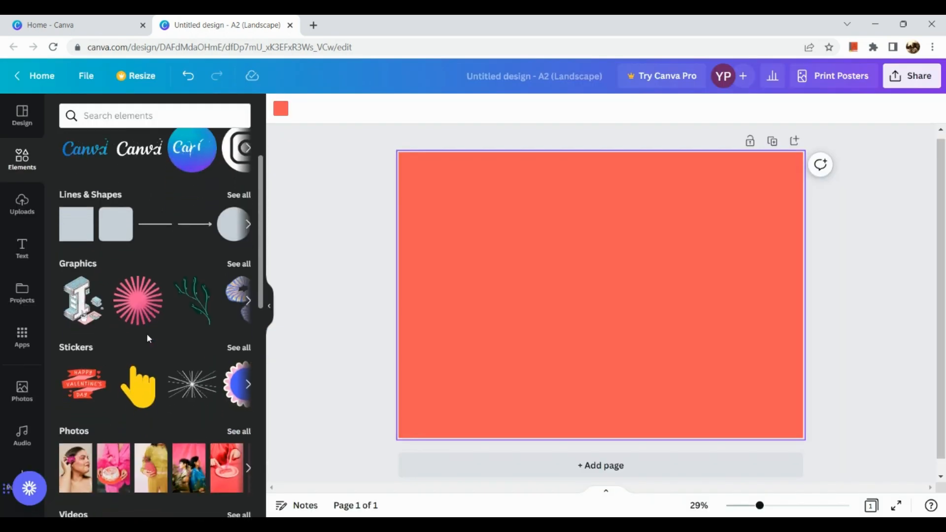
pyautogui.scroll(-3, 147, 333)
pyautogui.scroll(-1, 147, 334)
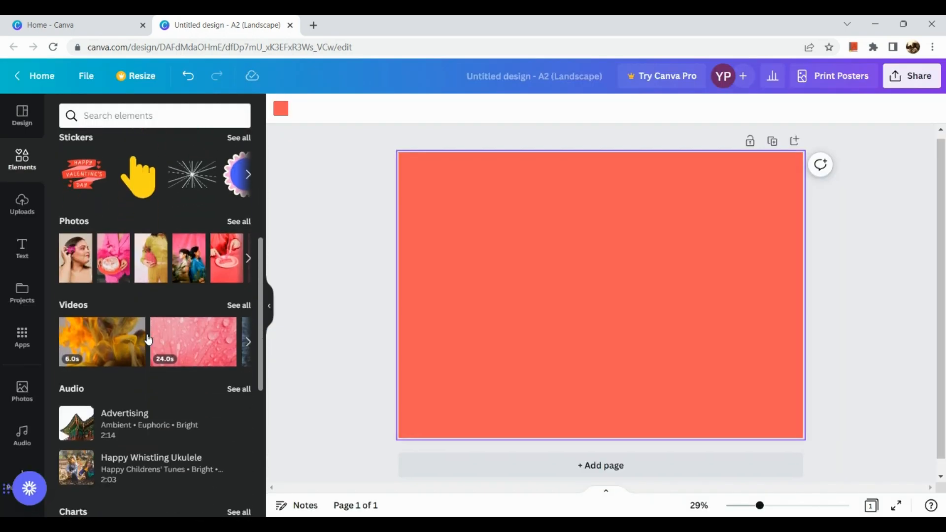
pyautogui.click(215, 113)
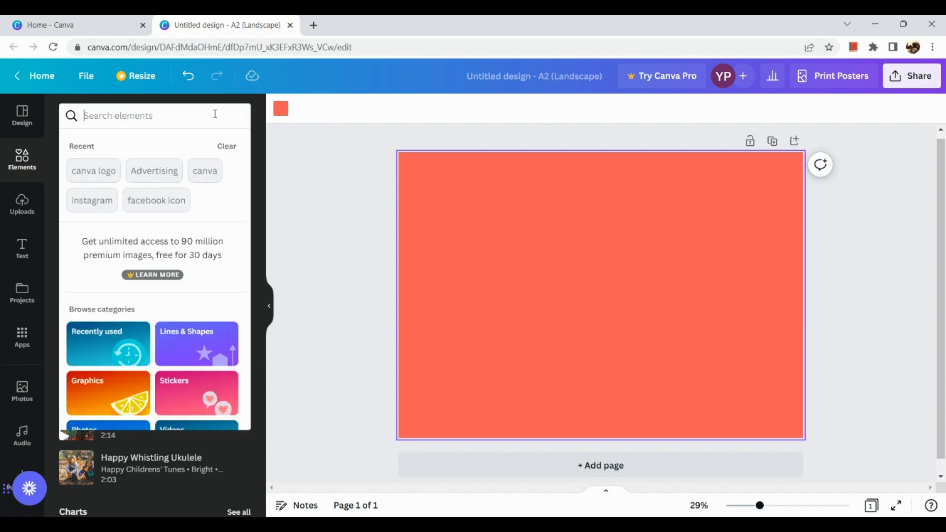
pyautogui.write('ch')
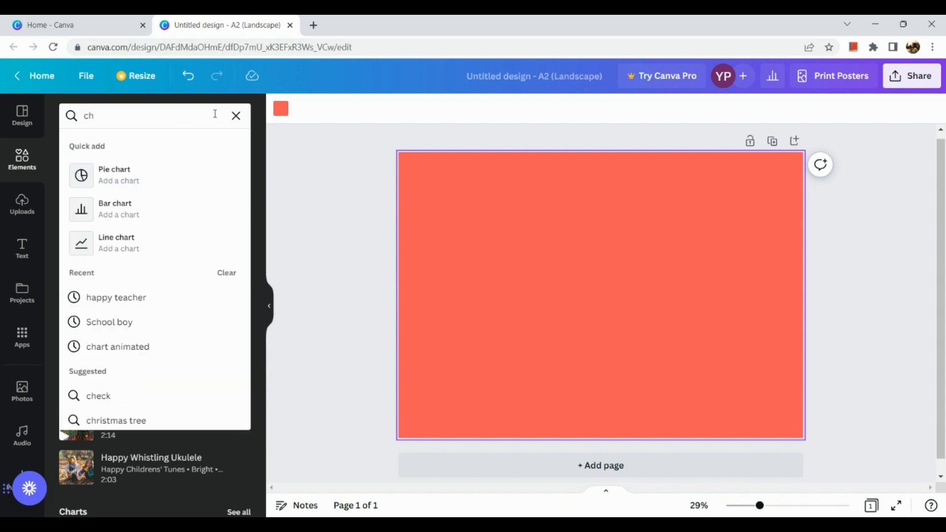
pyautogui.write('oir')
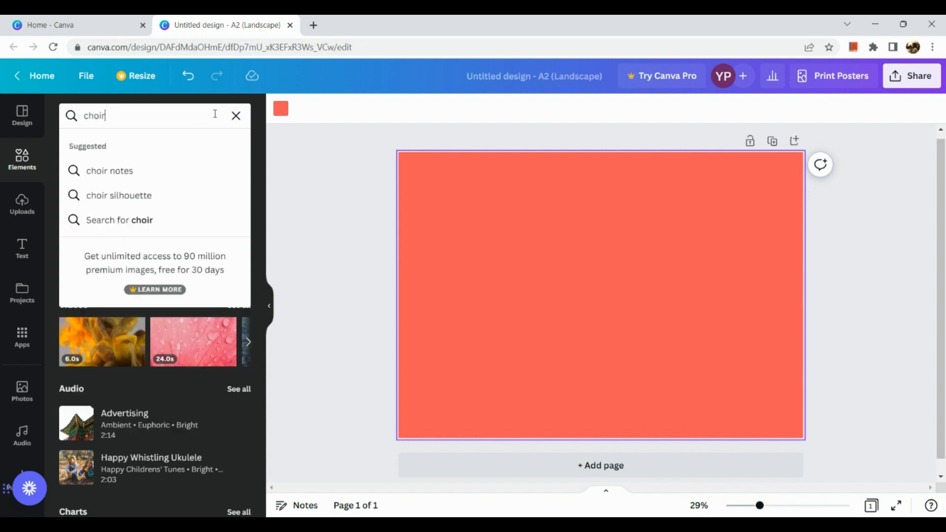
pyautogui.press('Return')
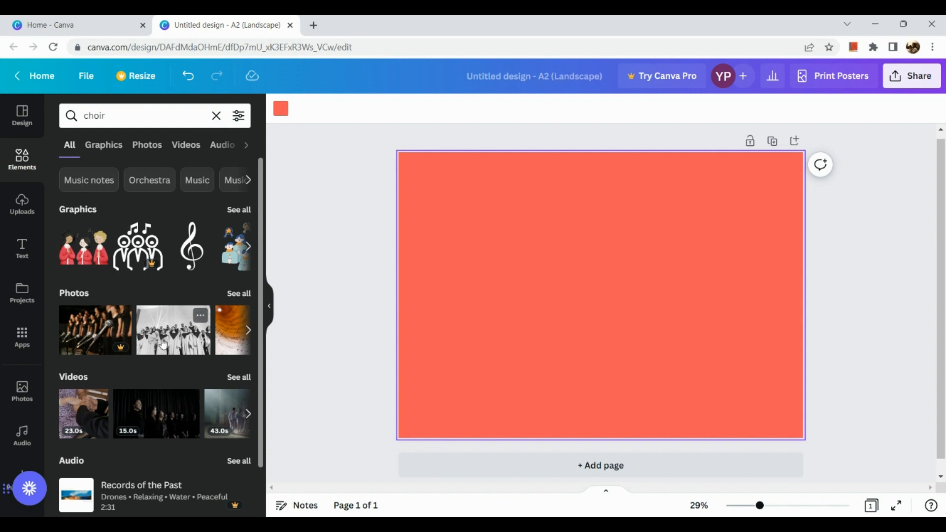
# Add the colorful music staff graphic with the yellow-edged treble clef to the page and move it to the lower-left area.
pyautogui.scroll(-1, 162, 340)
pyautogui.scroll(1, 163, 338)
pyautogui.click(252, 256)
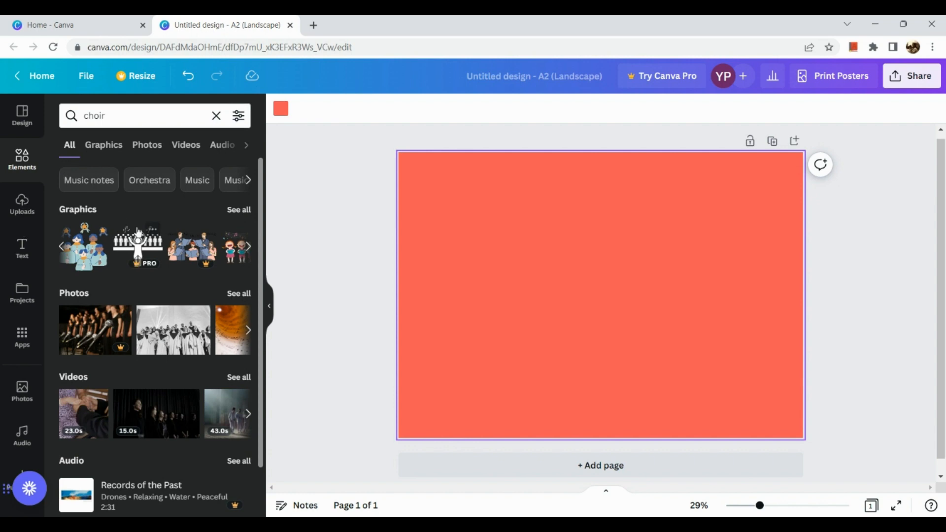
pyautogui.click(249, 247)
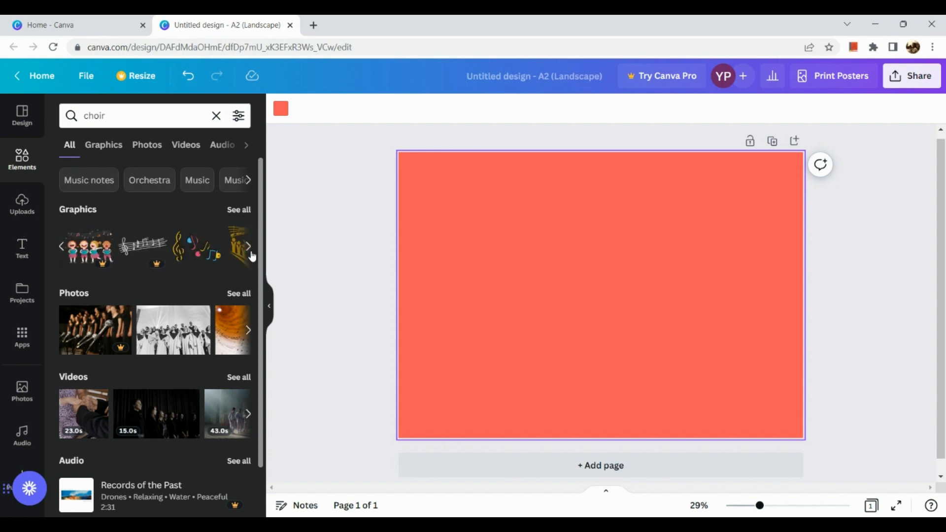
pyautogui.click(251, 251)
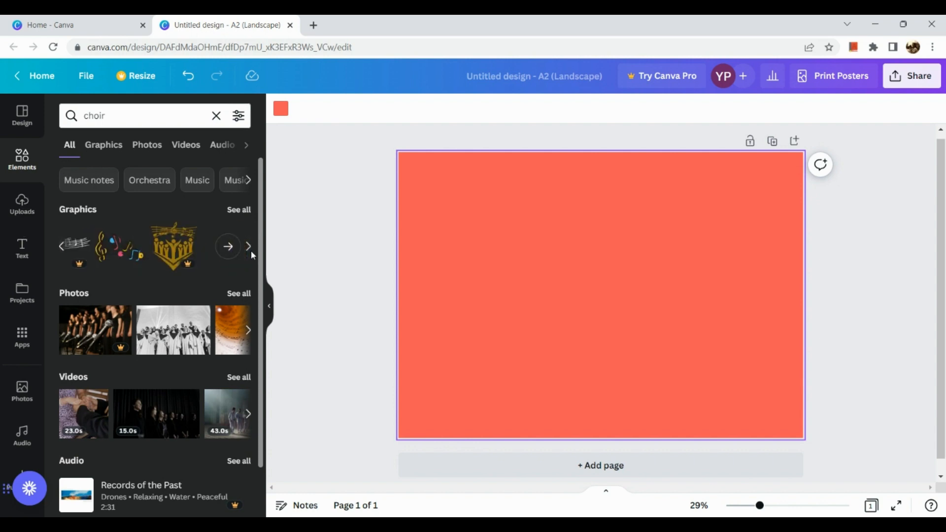
pyautogui.click(128, 265)
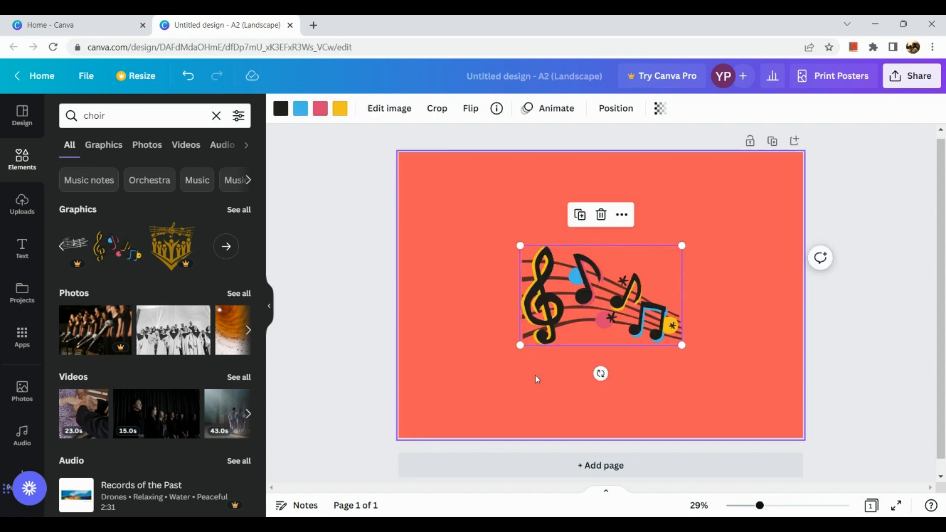
pyautogui.moveTo(619, 315); pyautogui.dragTo(525, 378)
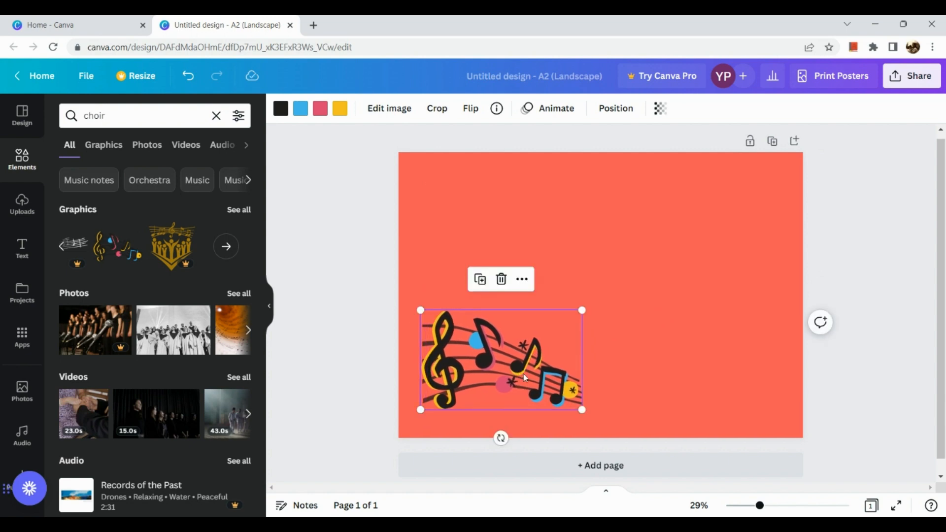
# Browse the choir search results, filtered to graphics only, for further artwork for the poster.
pyautogui.click(67, 255)
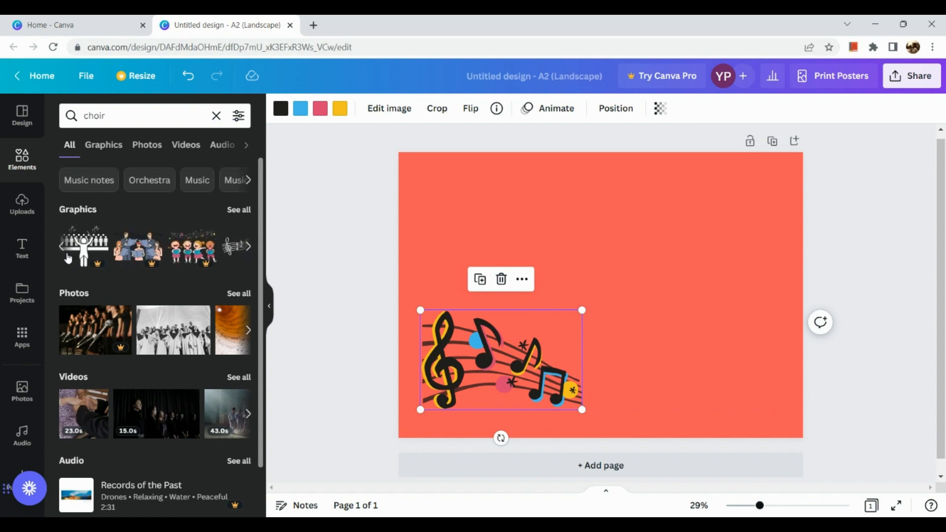
pyautogui.click(68, 255)
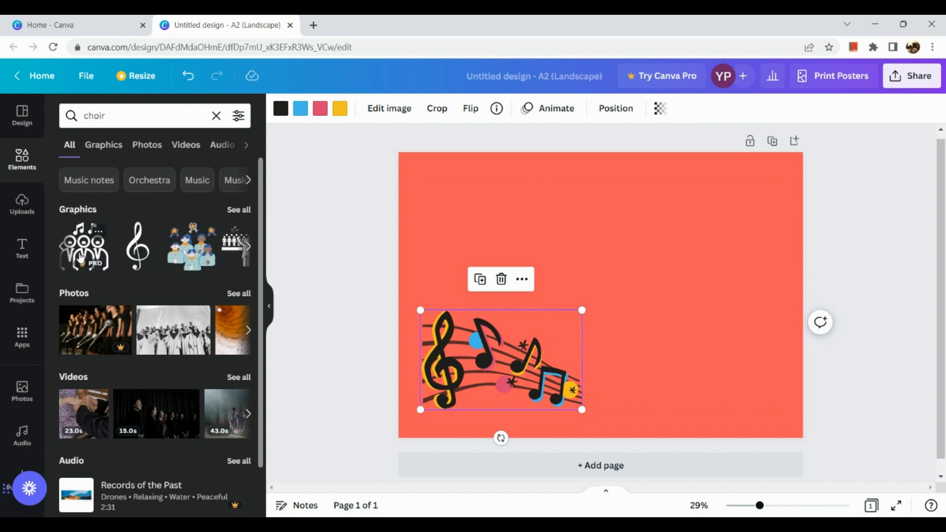
pyautogui.click(67, 255)
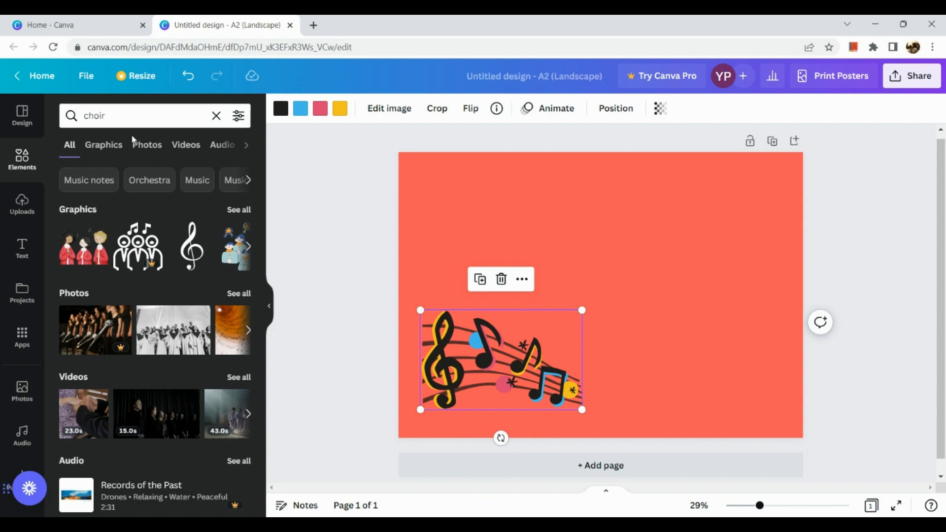
pyautogui.click(104, 148)
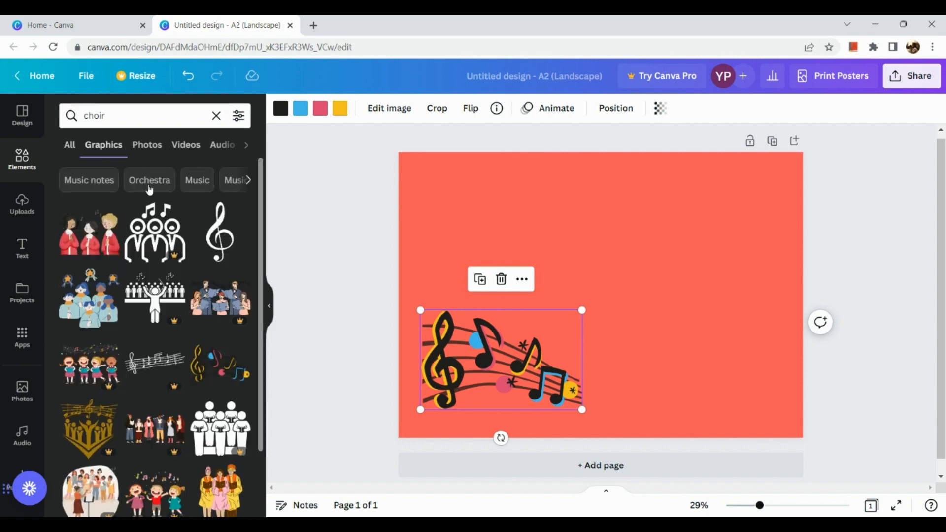
pyautogui.scroll(-2, 102, 273)
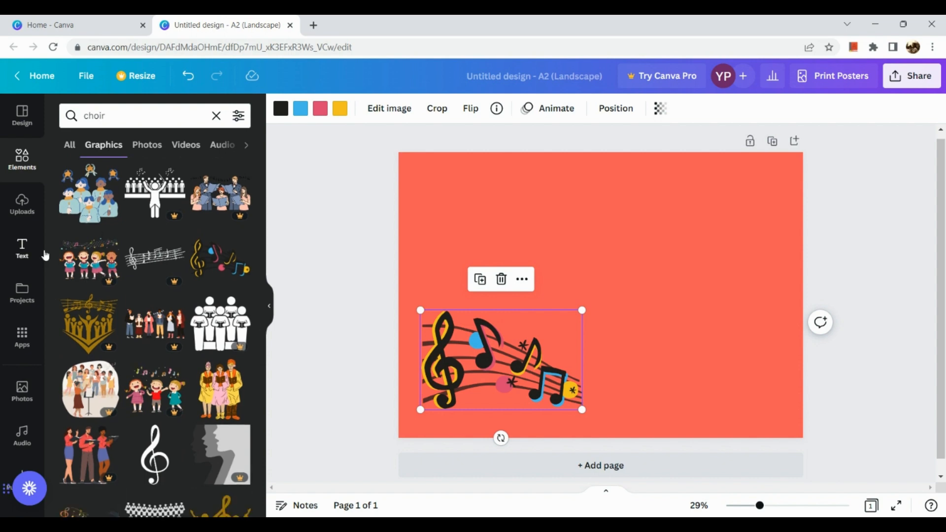
pyautogui.click(22, 246)
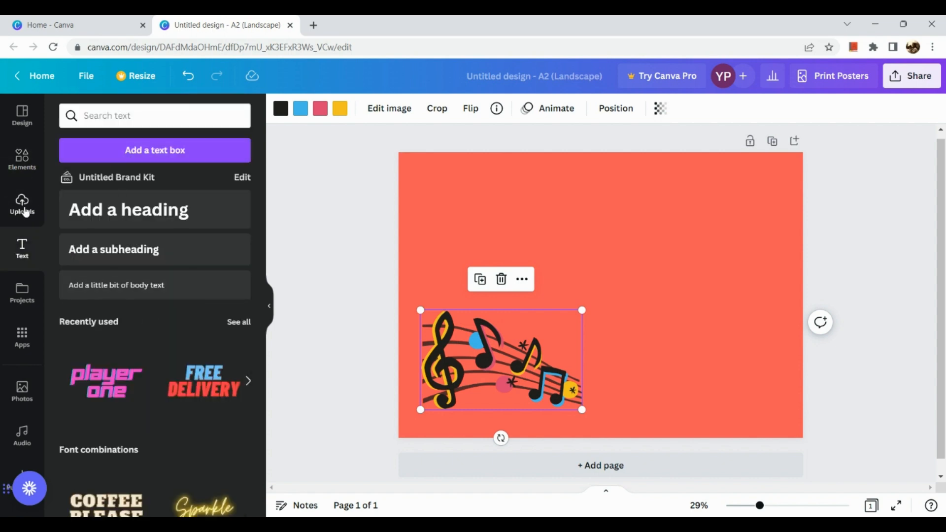
pyautogui.click(22, 202)
pyautogui.click(31, 170)
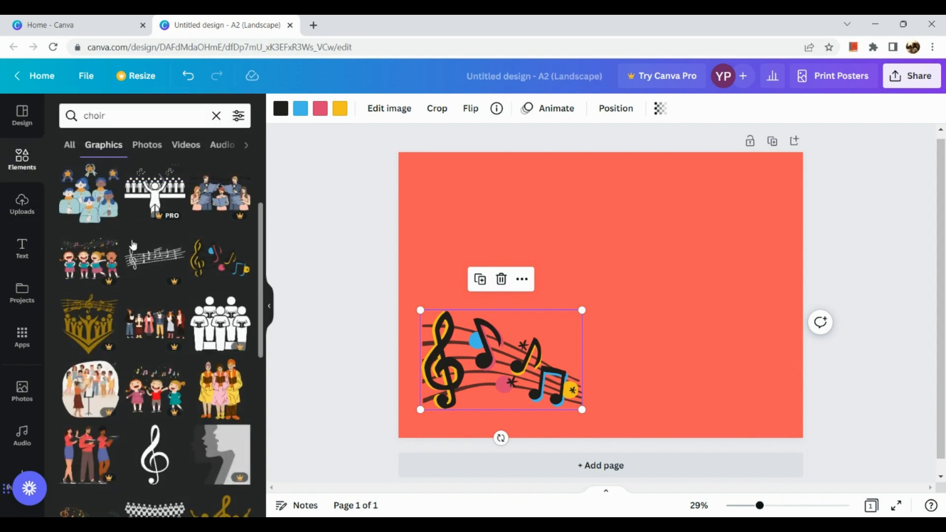
pyautogui.scroll(-1, 145, 355)
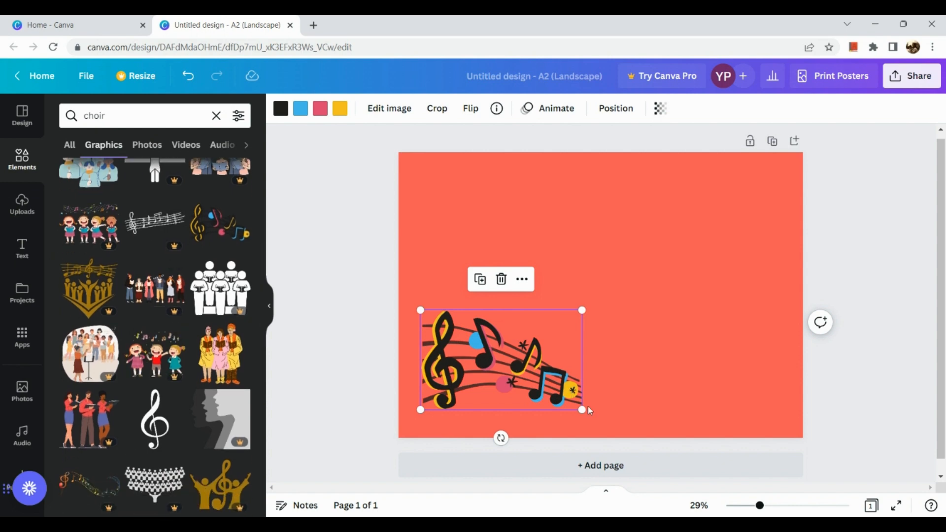
# Enlarge the music notes graphic to about 60% of the page width and fit it into the page's bottom-left corner.
pyautogui.moveTo(583, 410); pyautogui.dragTo(675, 418)
pyautogui.moveTo(543, 410); pyautogui.dragTo(528, 386)
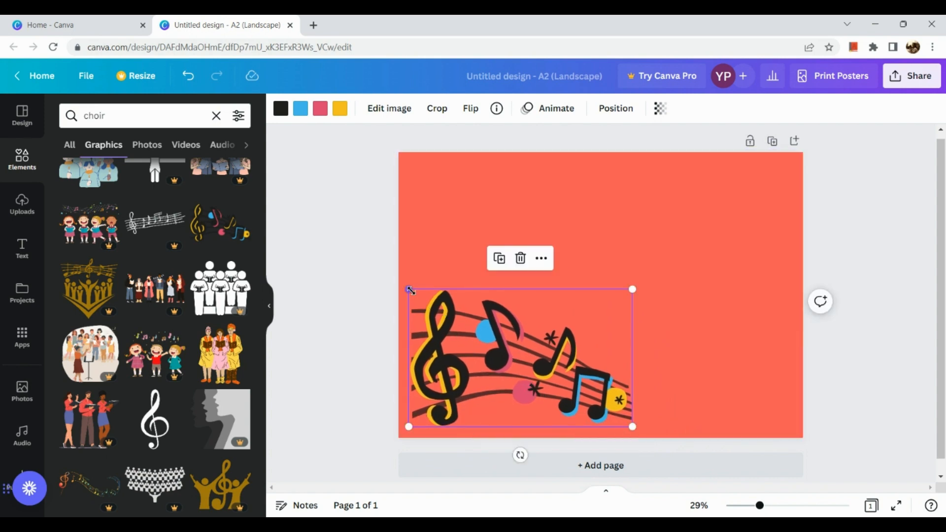
pyautogui.moveTo(409, 289); pyautogui.dragTo(403, 286)
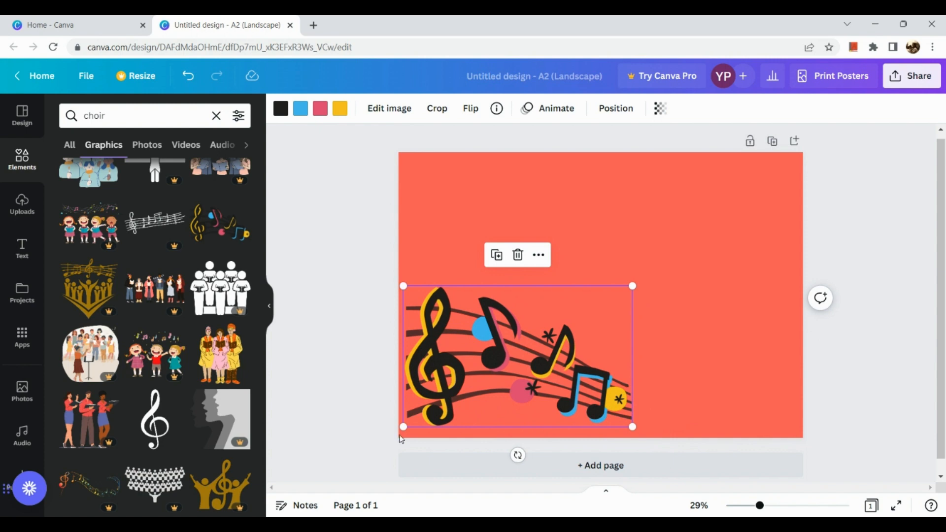
pyautogui.moveTo(405, 431); pyautogui.dragTo(401, 434)
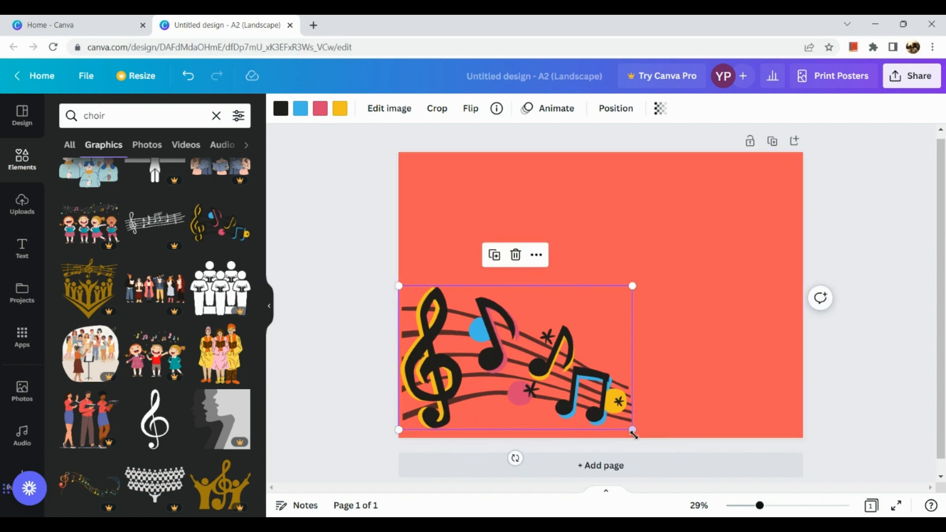
pyautogui.moveTo(639, 439); pyautogui.dragTo(646, 439)
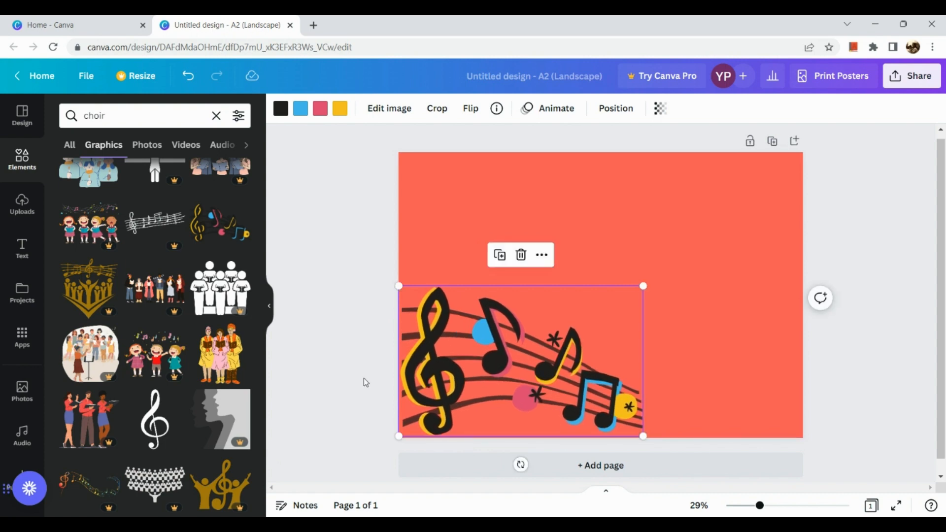
pyautogui.click(362, 365)
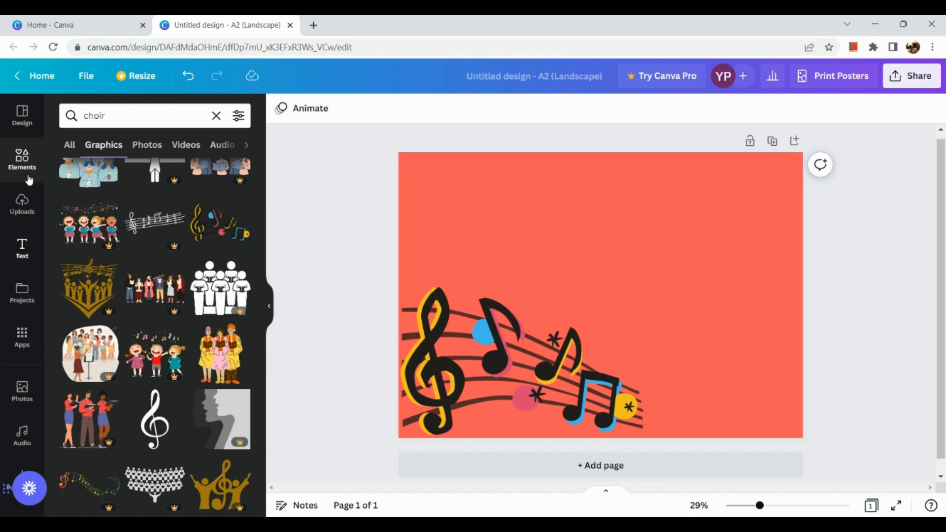
# Open the library of text styles for the poster.
pyautogui.click(28, 211)
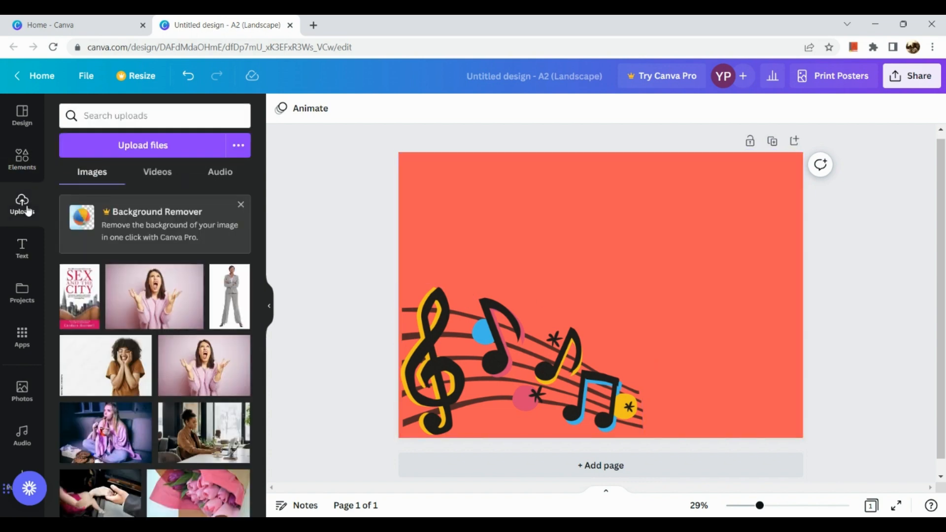
pyautogui.click(25, 245)
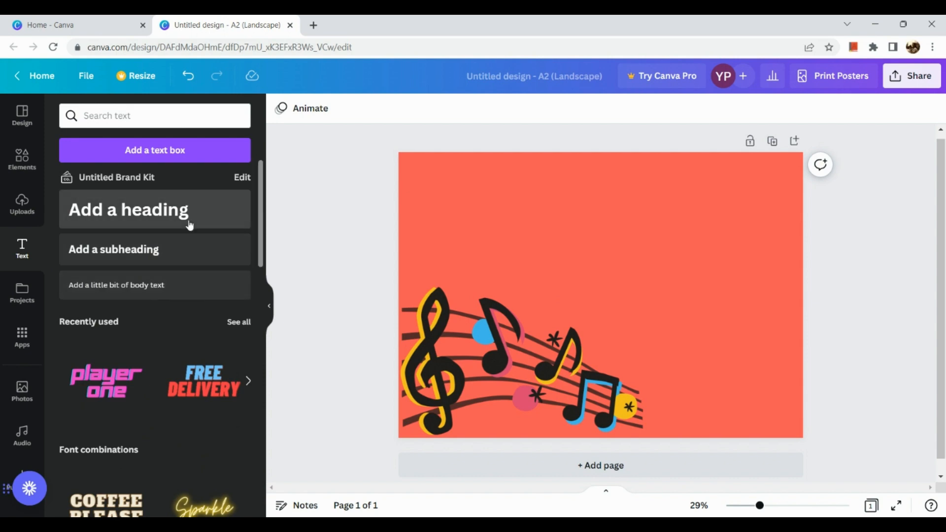
pyautogui.click(133, 246)
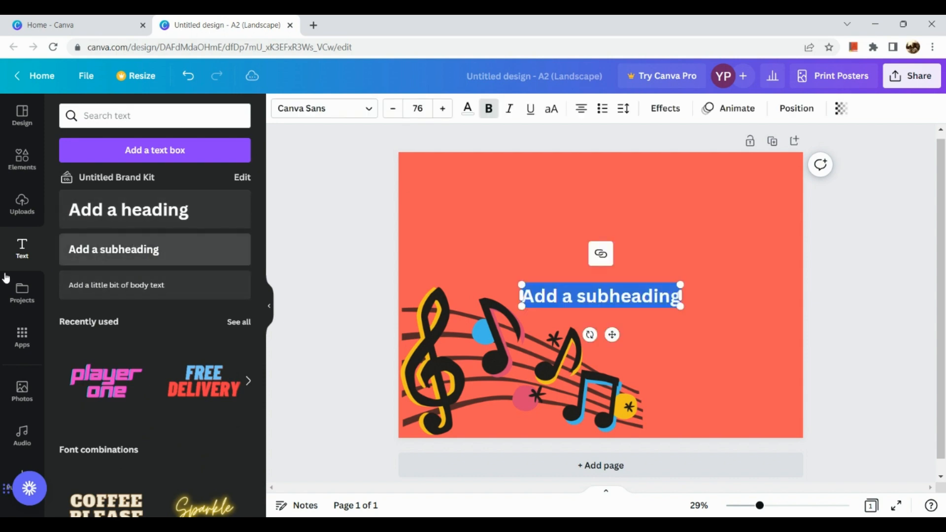
pyautogui.click(583, 263)
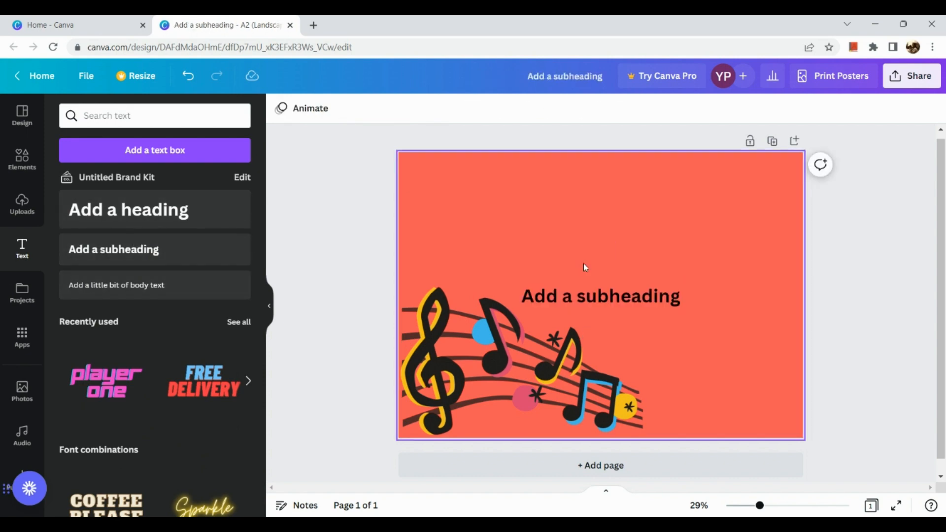
pyautogui.click(584, 308)
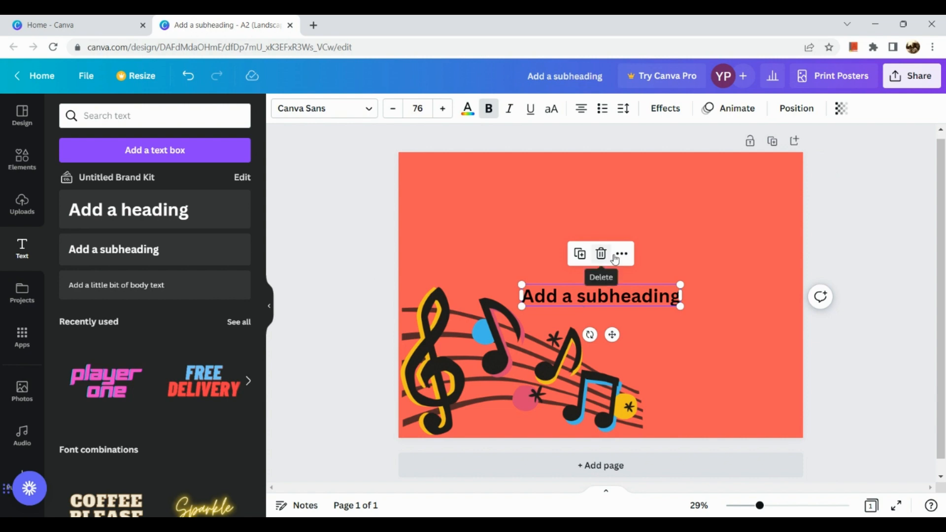
pyautogui.click(599, 252)
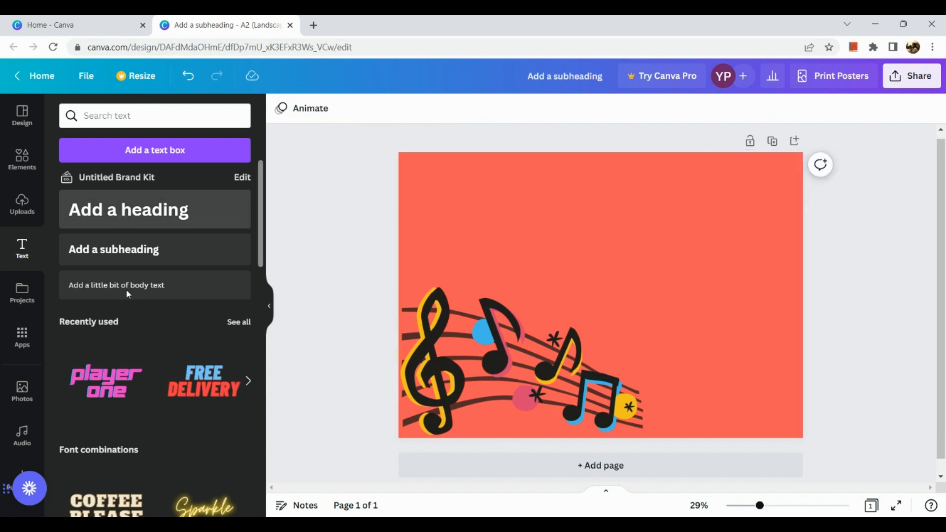
pyautogui.scroll(-3, 152, 435)
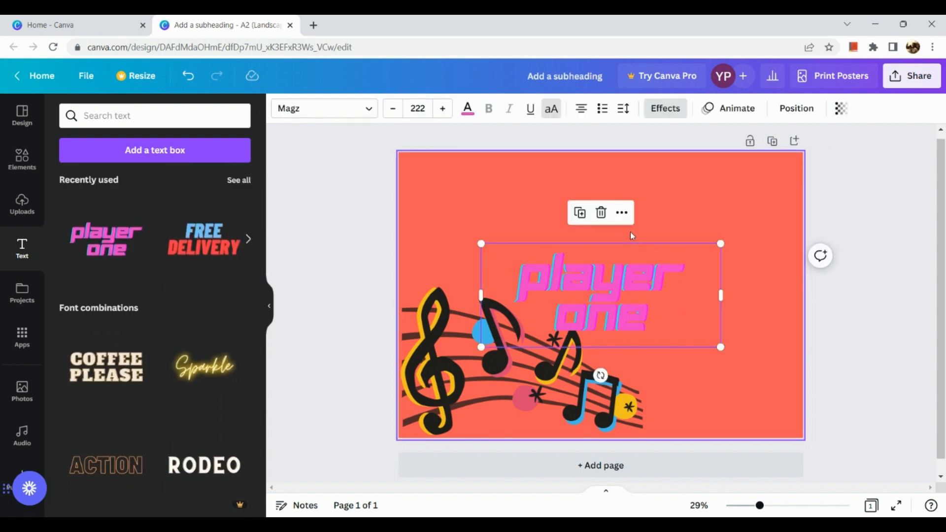
pyautogui.click(601, 212)
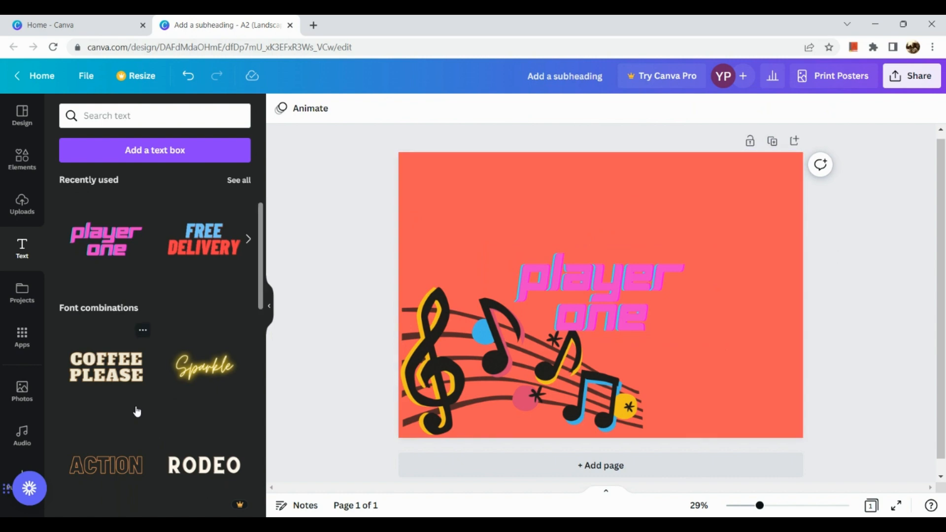
pyautogui.scroll(-3, 135, 412)
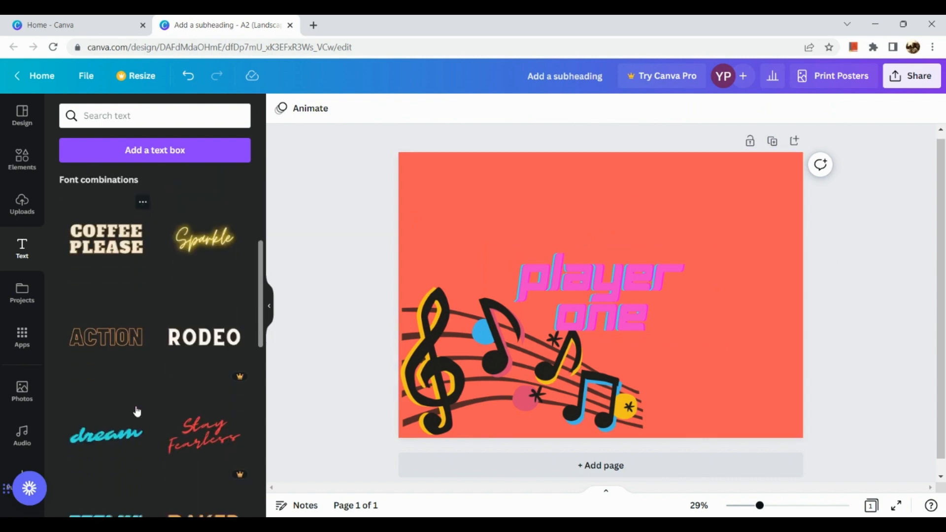
pyautogui.click(651, 267)
pyautogui.click(599, 212)
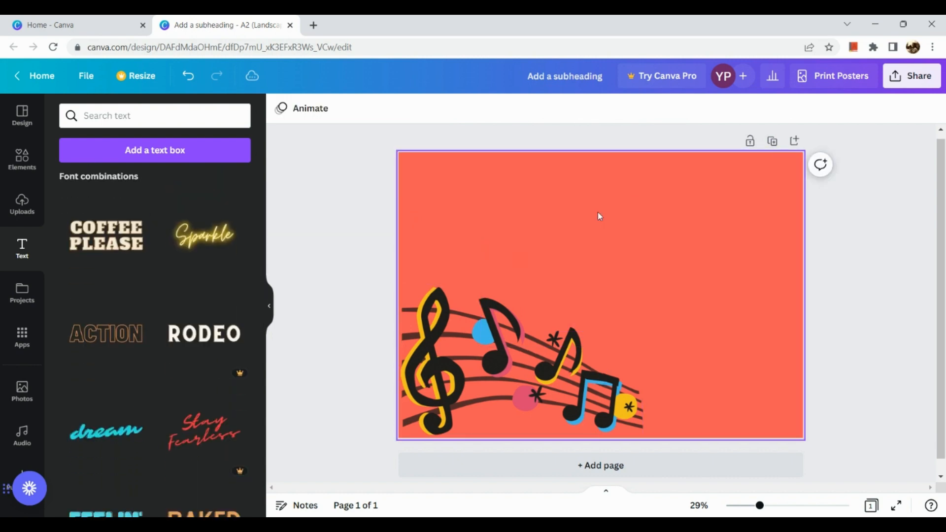
# Look through the font combinations and search the text templates for "invitation".
pyautogui.scroll(-5, 117, 460)
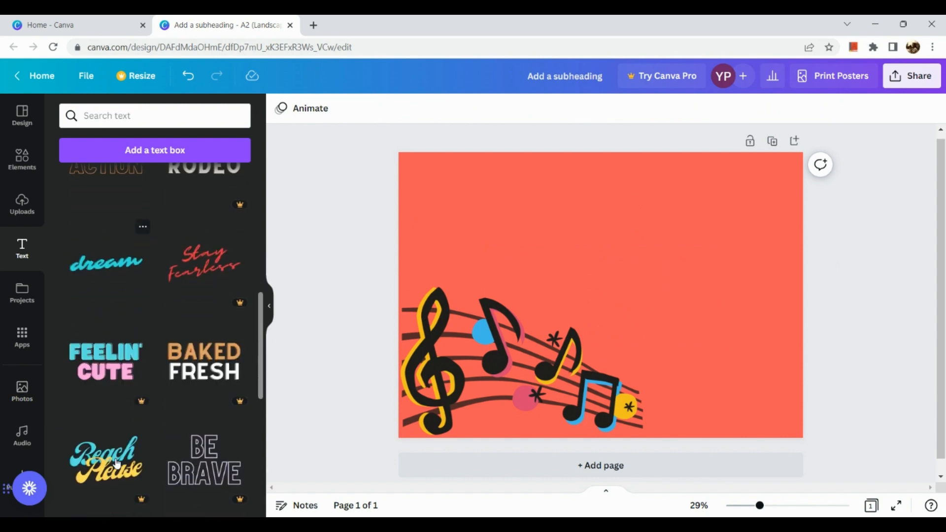
pyautogui.scroll(-4, 117, 464)
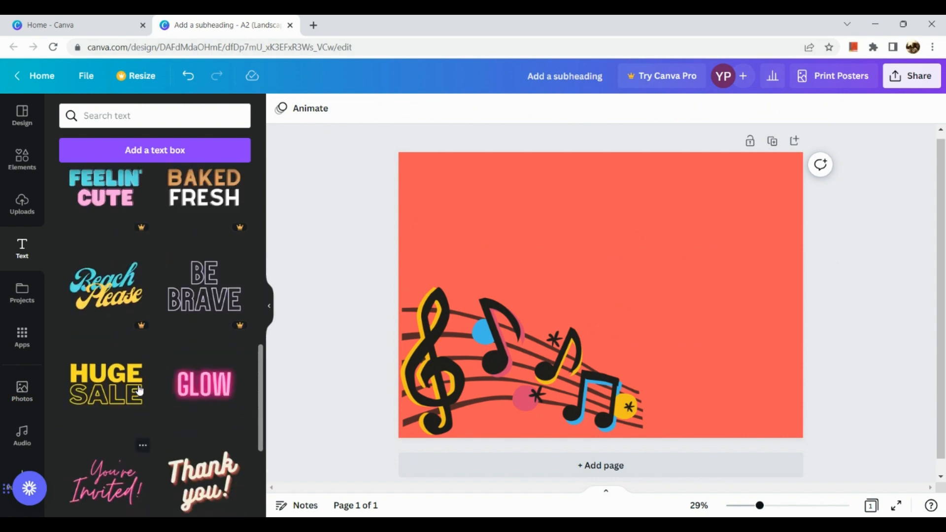
pyautogui.scroll(-2, 140, 390)
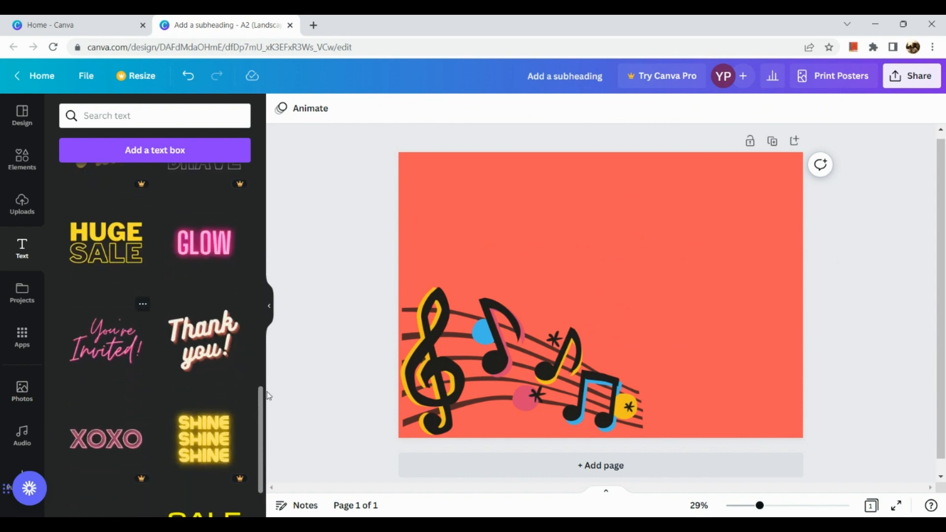
pyautogui.scroll(-8, 169, 370)
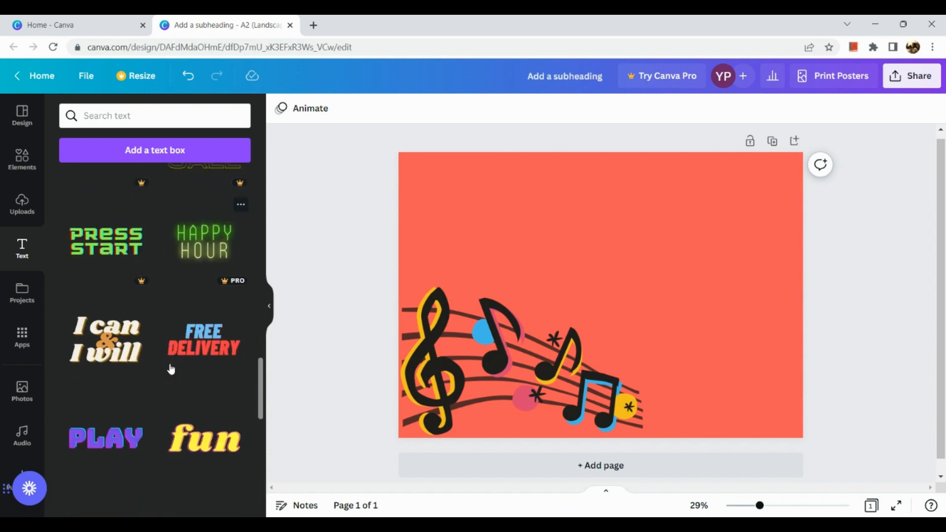
pyautogui.scroll(-6, 171, 369)
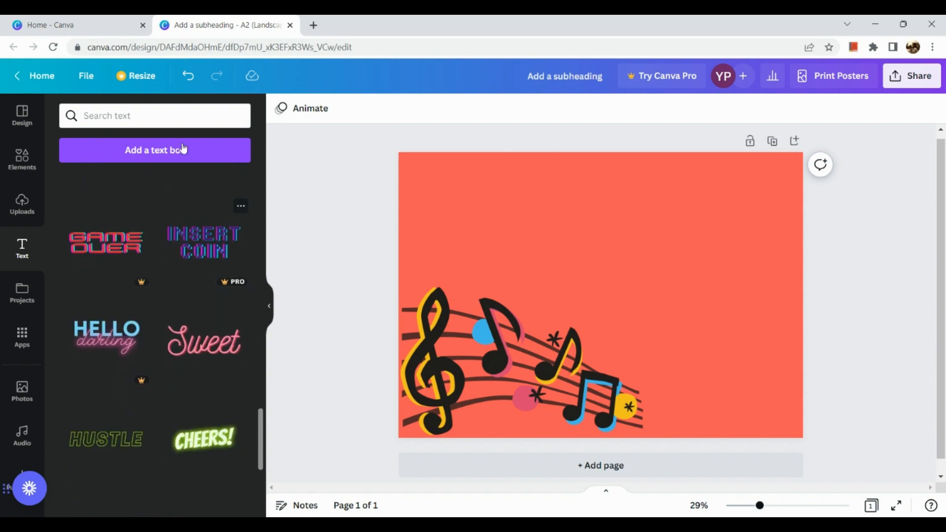
pyautogui.click(194, 122)
pyautogui.write('i')
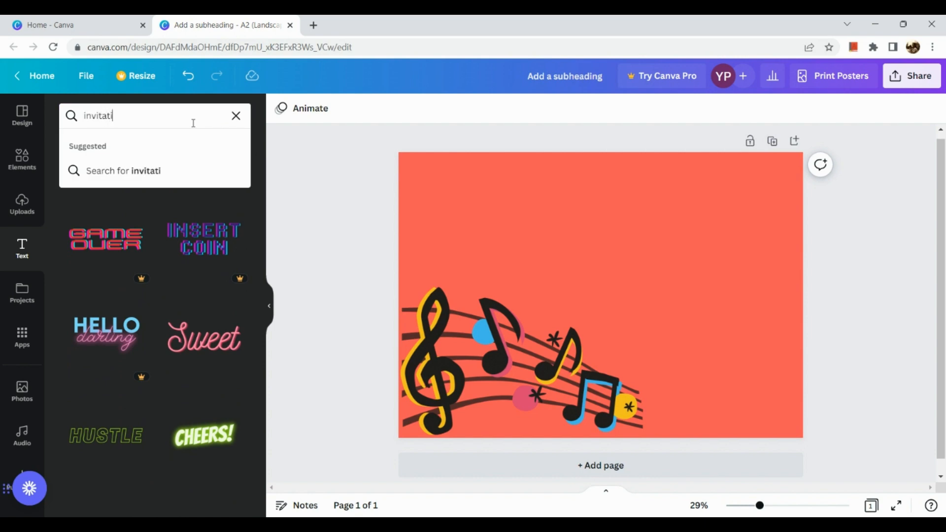
pyautogui.write('ncitation')
pyautogui.press('Return')
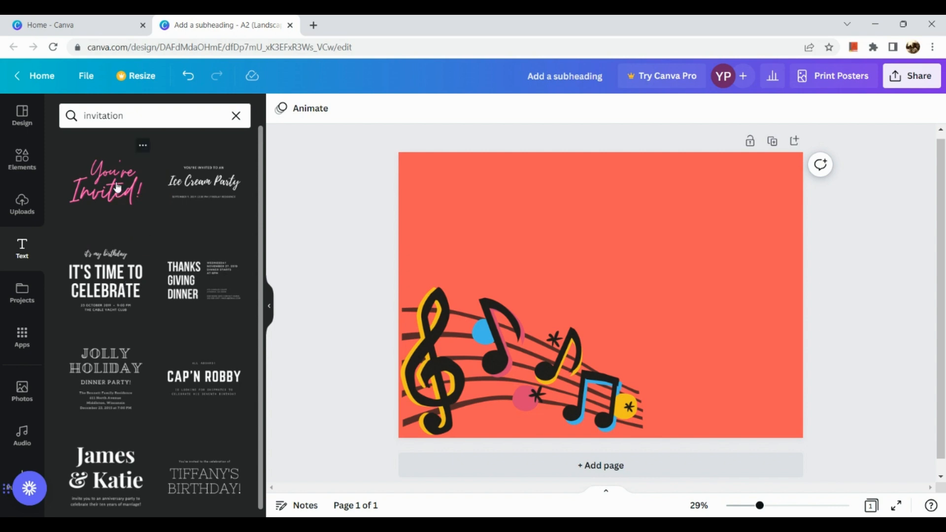
# Add the "It's Time to Celebrate" text combination to the page and discard the trial "You're Invited!" text.
pyautogui.scroll(-1, 156, 334)
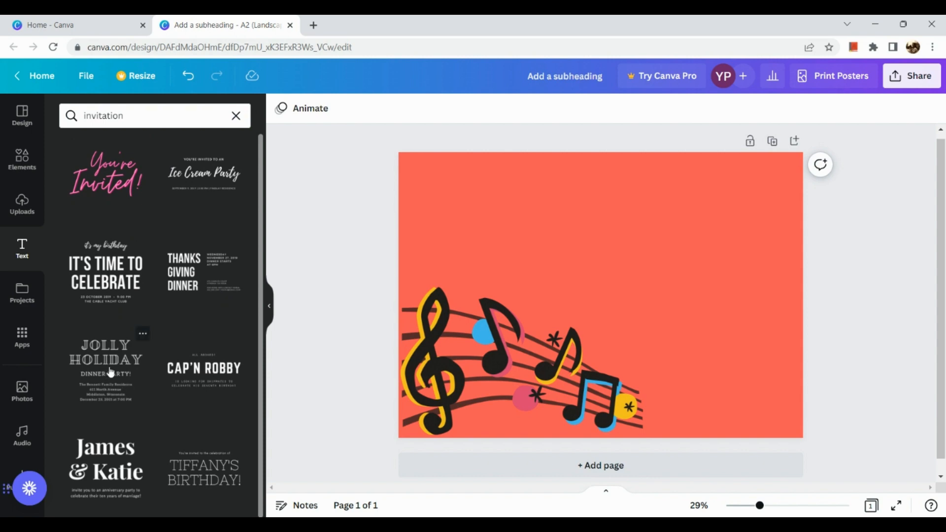
pyautogui.click(114, 286)
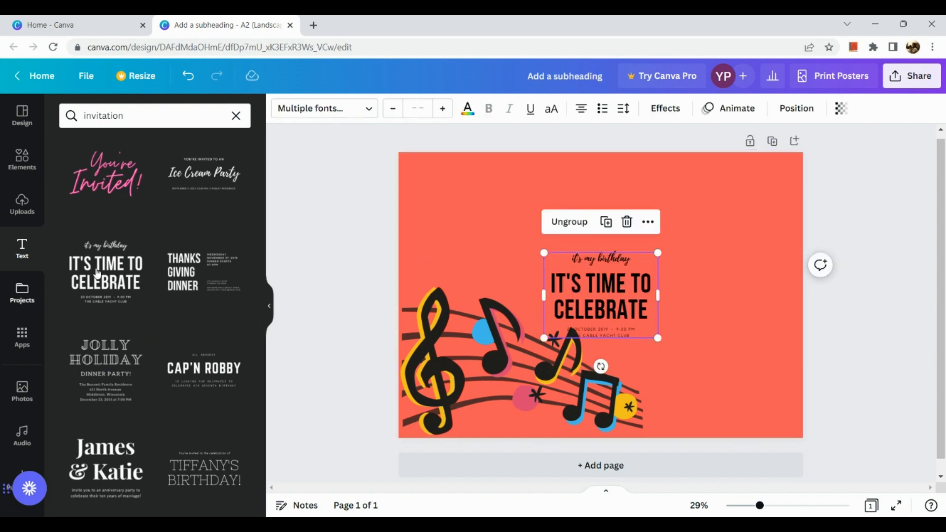
pyautogui.click(106, 172)
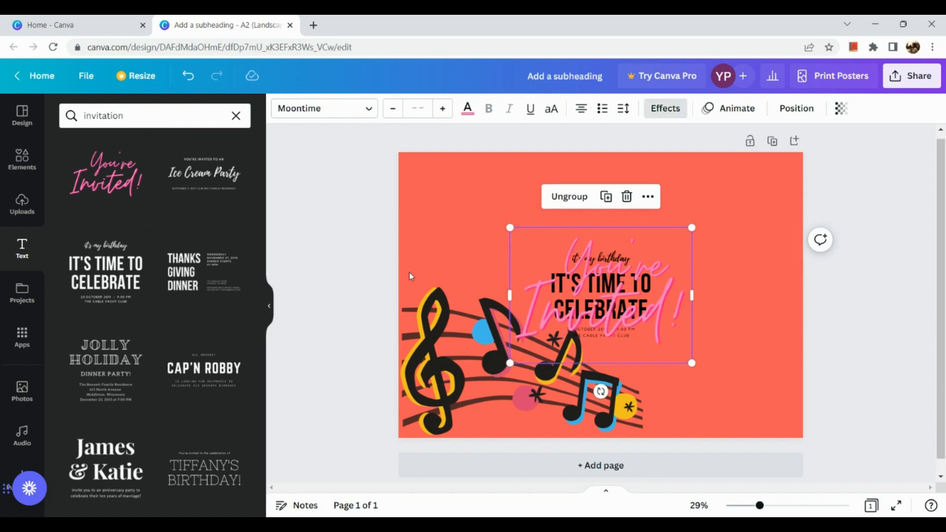
pyautogui.click(626, 196)
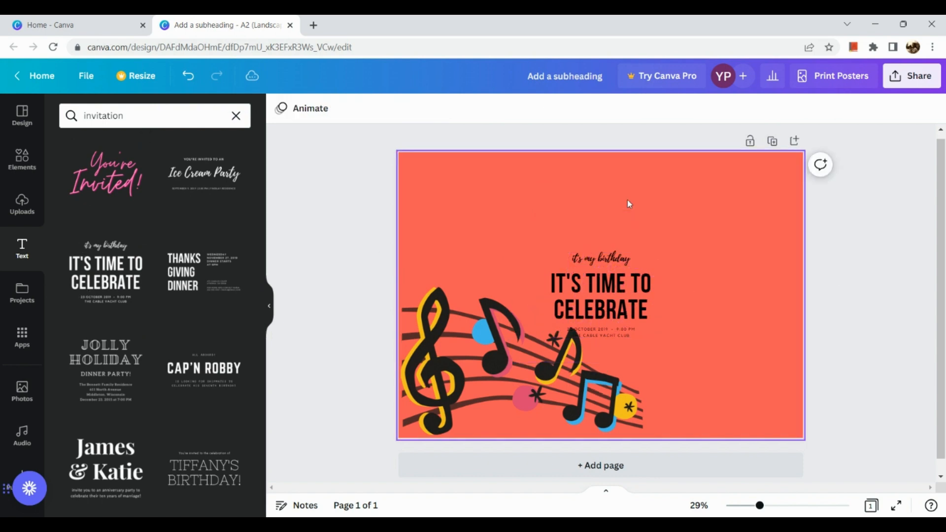
# Enlarge the celebration text group to about half the page width, with the headline at font size 207, and shift it toward the upper right.
pyautogui.click(602, 331)
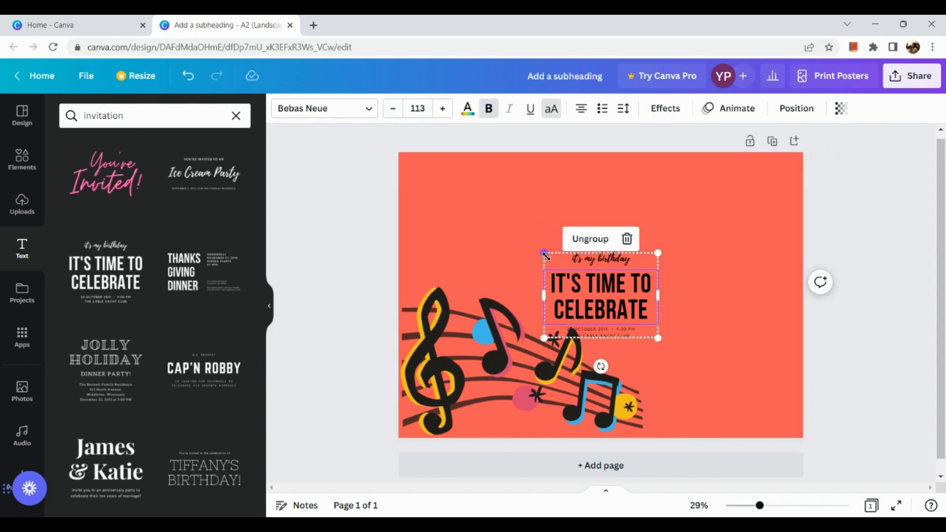
pyautogui.moveTo(518, 251); pyautogui.dragTo(463, 210)
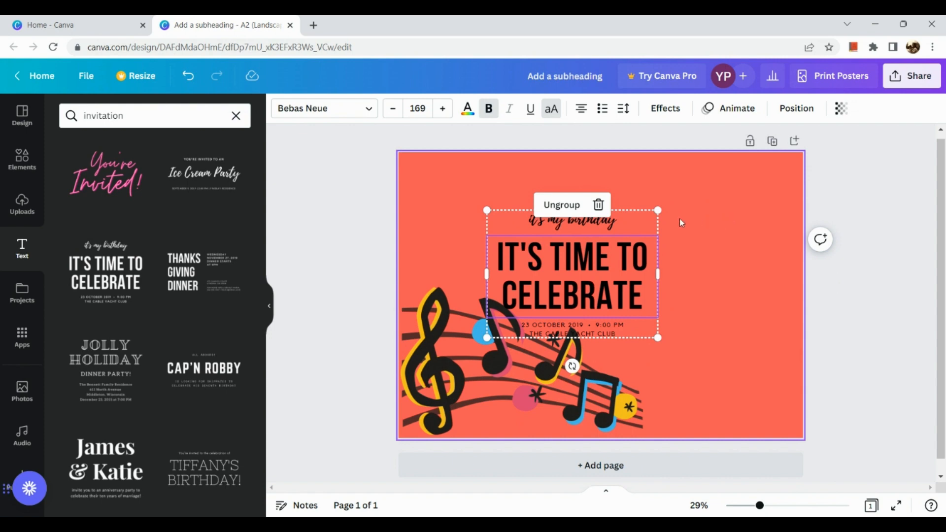
pyautogui.moveTo(658, 210); pyautogui.dragTo(697, 181)
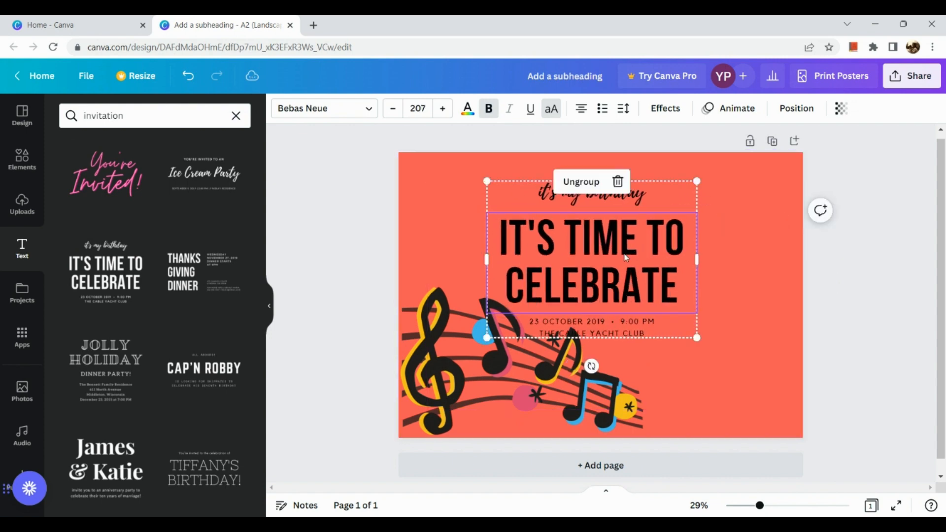
pyautogui.moveTo(657, 250); pyautogui.dragTo(637, 253)
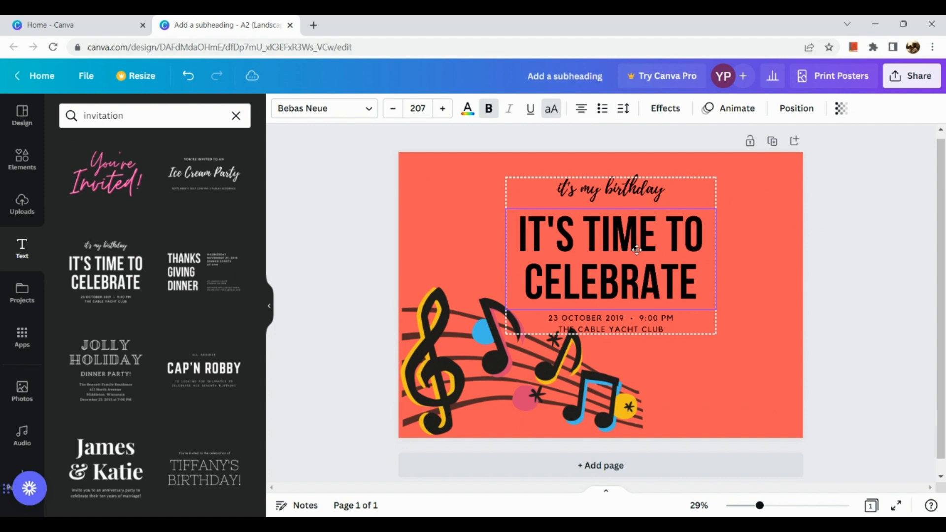
# Center the text group on the page and lower the music notes graphic so it runs past the page's bottom and left edges.
pyautogui.click(486, 395)
pyautogui.moveTo(487, 395); pyautogui.dragTo(474, 438)
pyautogui.moveTo(591, 260); pyautogui.dragTo(588, 295)
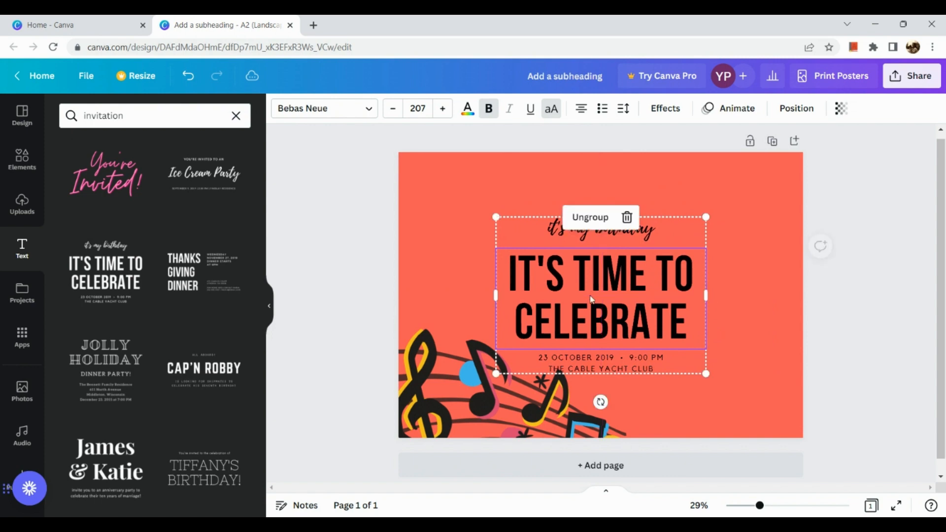
pyautogui.click(493, 440)
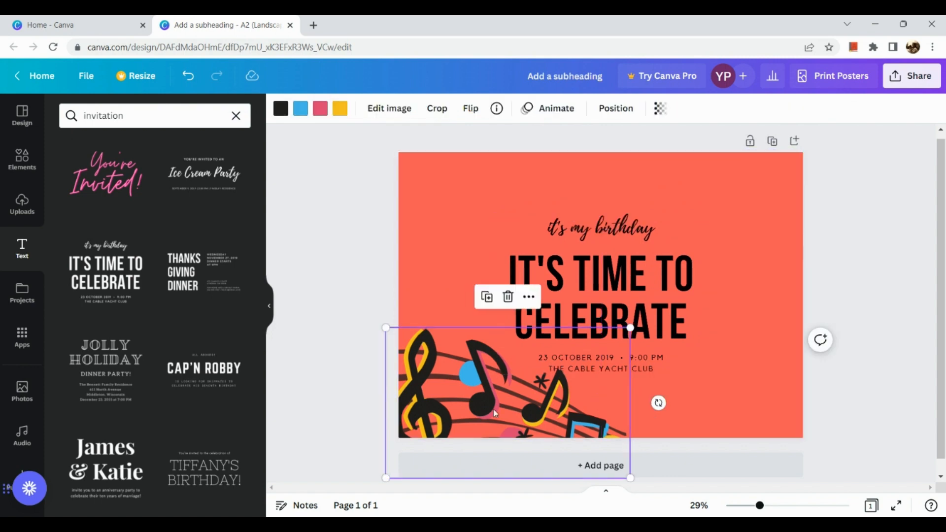
pyautogui.moveTo(495, 412); pyautogui.dragTo(493, 425)
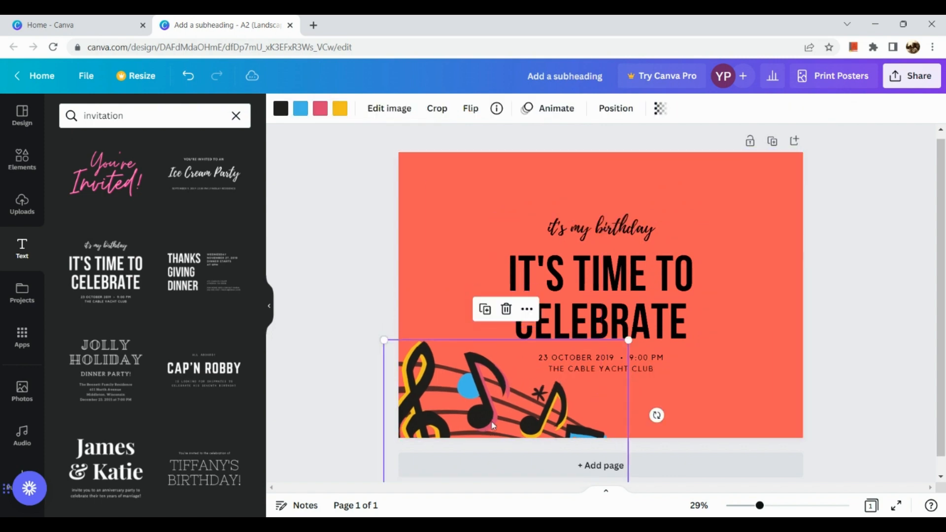
pyautogui.click(771, 320)
# Replace the script line "it's my birthday" above the headline with "You're invited to".
pyautogui.click(518, 284)
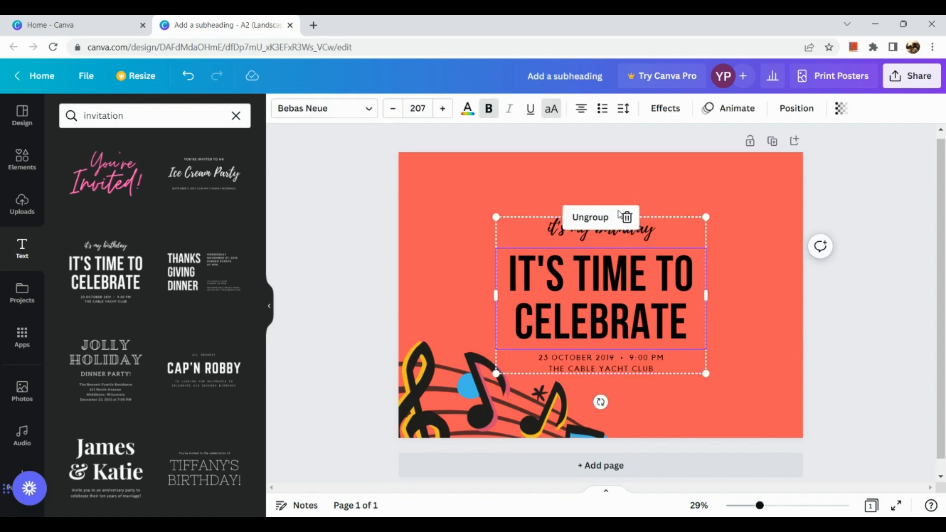
pyautogui.click(720, 192)
pyautogui.click(635, 236)
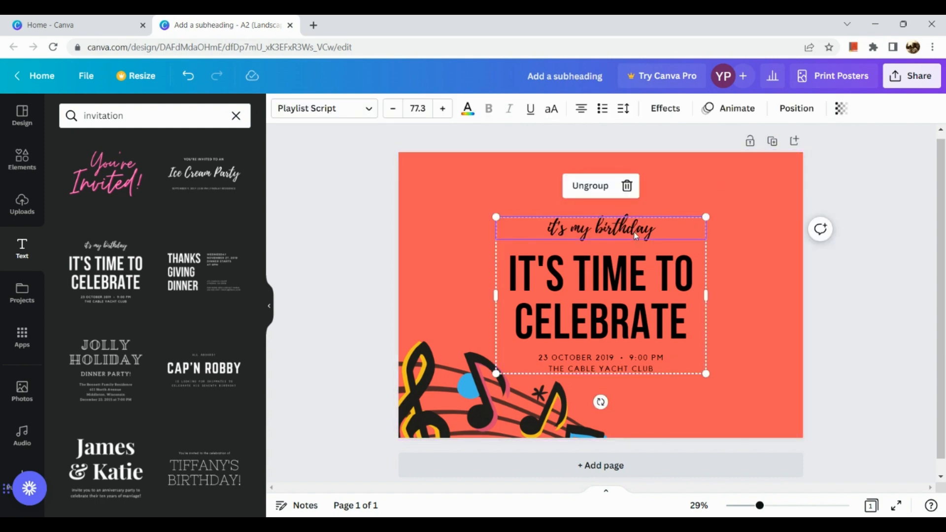
pyautogui.doubleClick(635, 232)
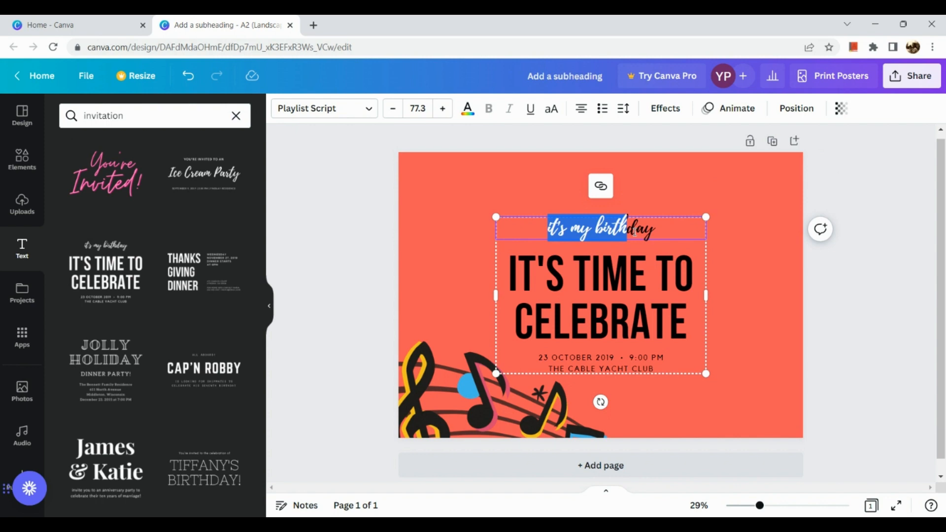
pyautogui.tripleClick(635, 232)
pyautogui.write('y')
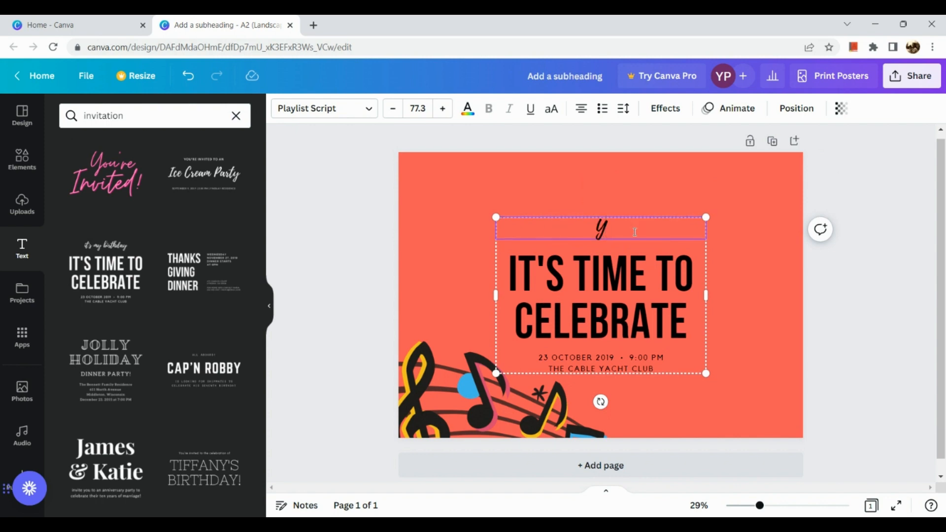
pyautogui.write("ou're invi")
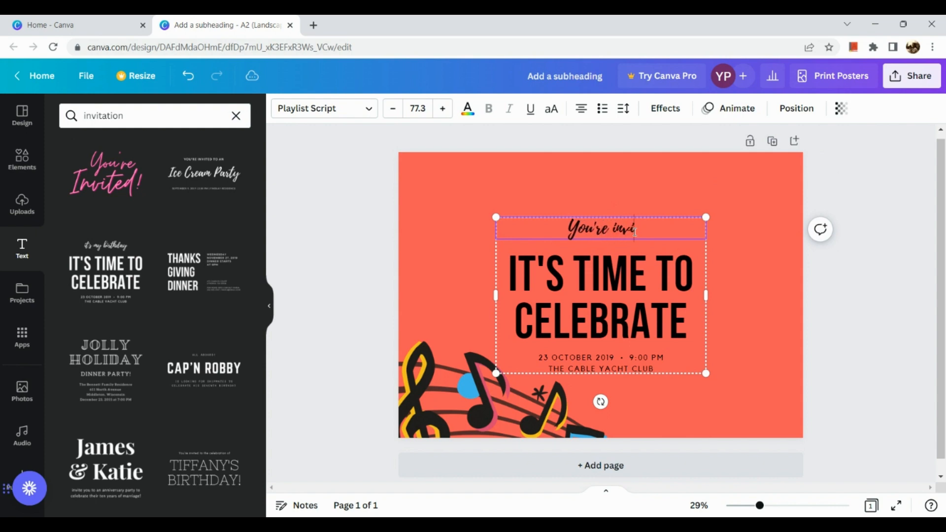
pyautogui.write('te')
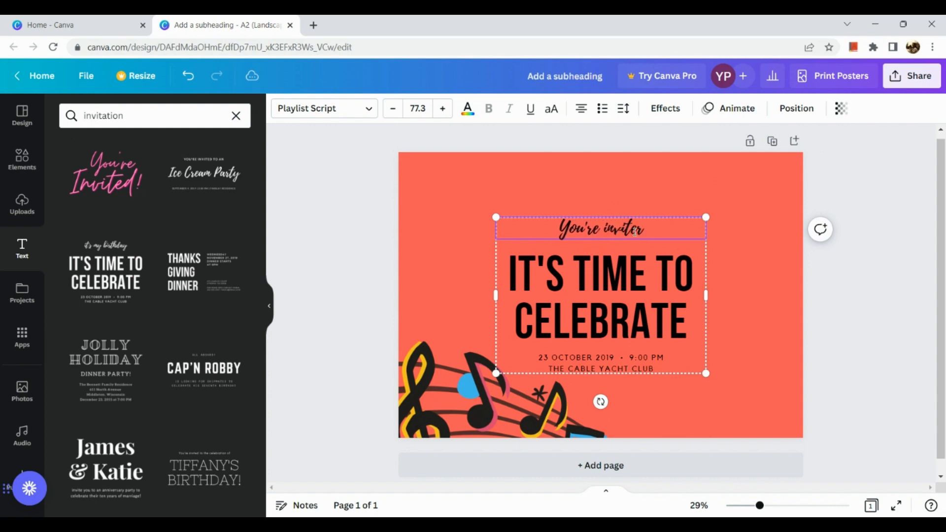
pyautogui.write('d to')
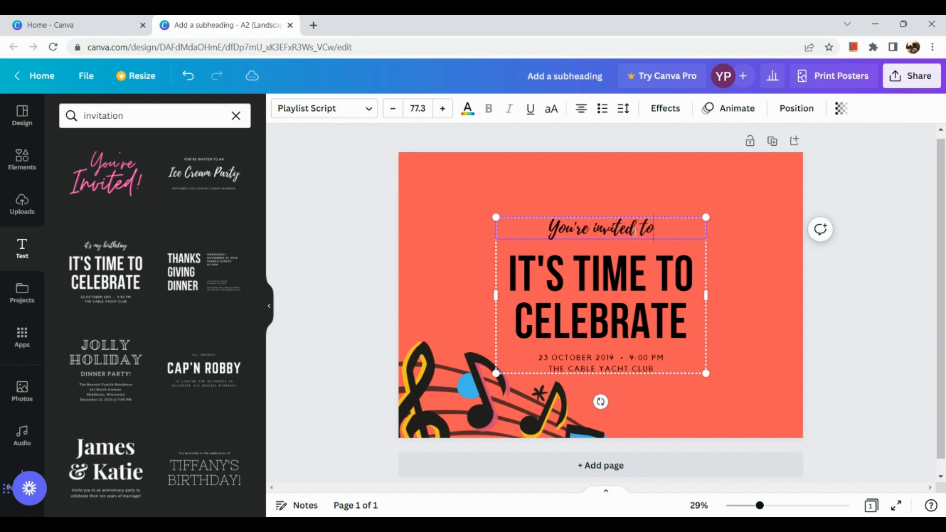
# Extend the script line to "You're invited to watch" and replace the headline below it with "SPRING CHORALE EVENT".
pyautogui.write(' watch')
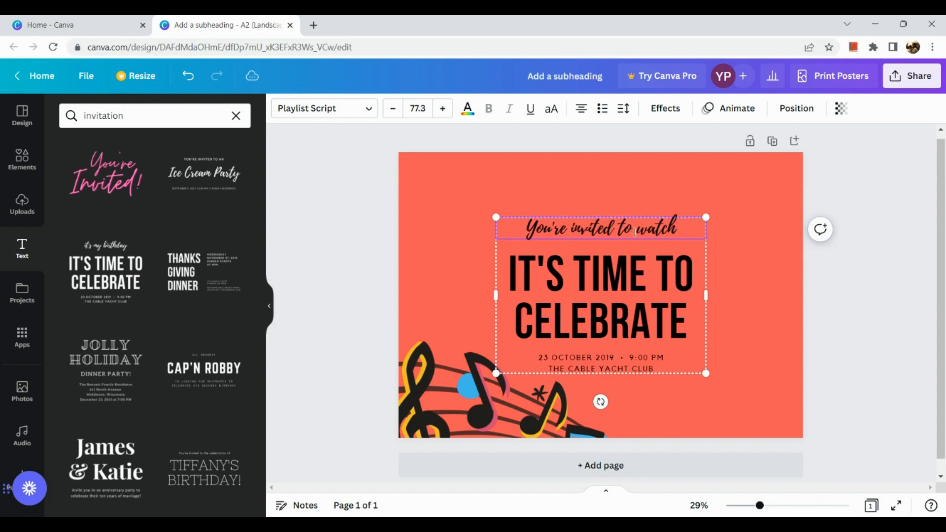
pyautogui.click(523, 278)
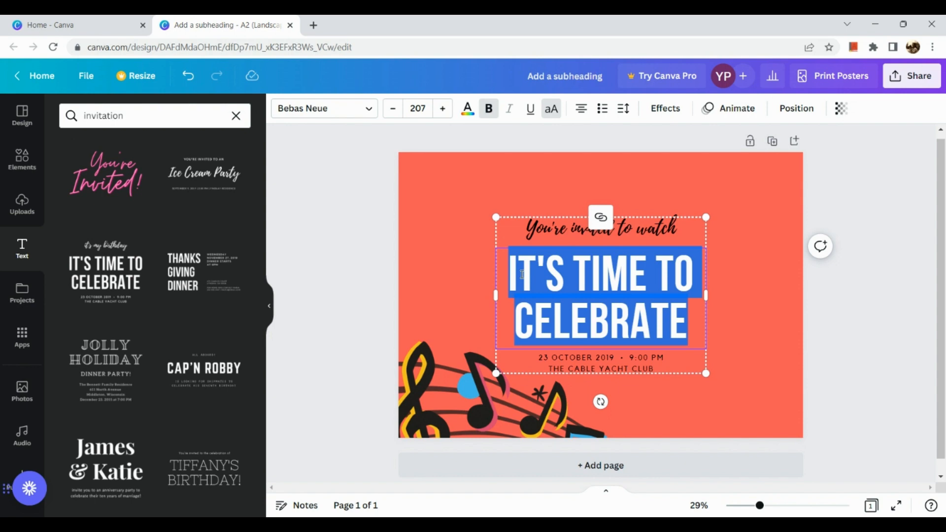
pyautogui.press('BackSpace')
pyautogui.write('SPR')
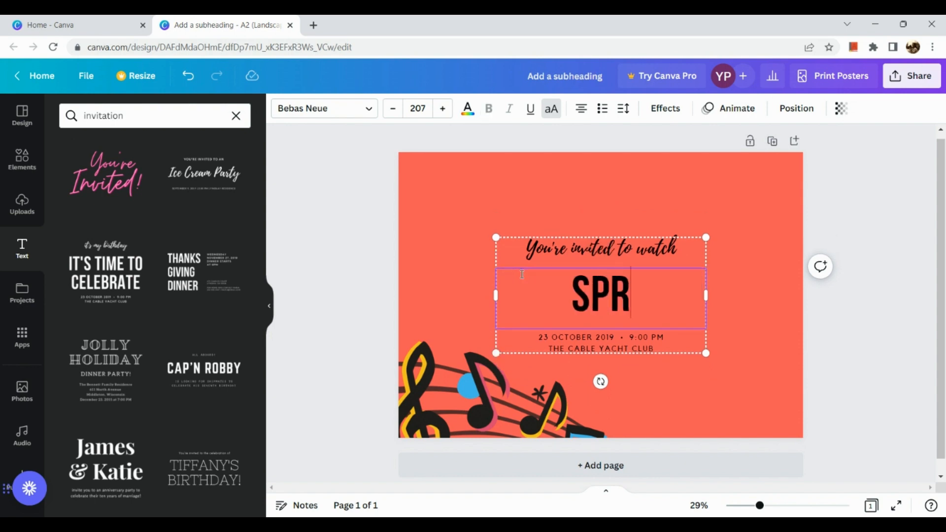
pyautogui.write('ING CHO')
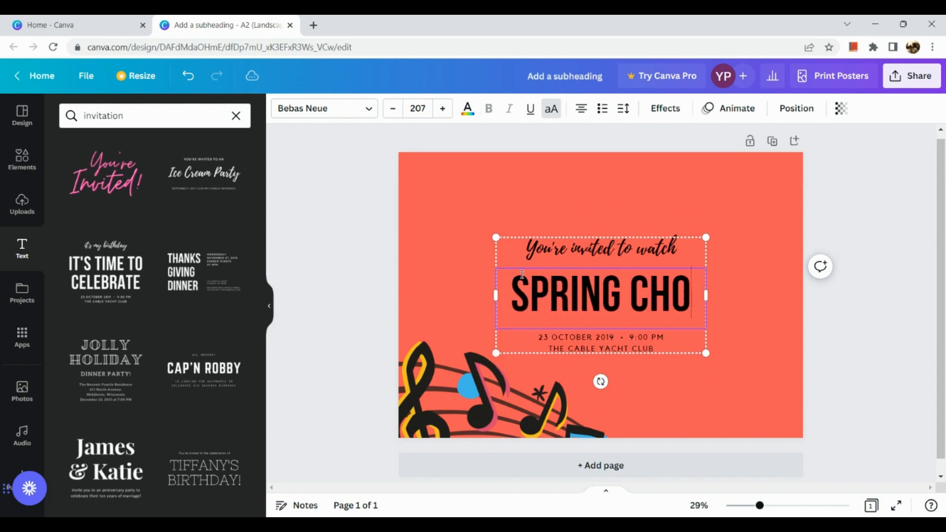
pyautogui.write('RALE')
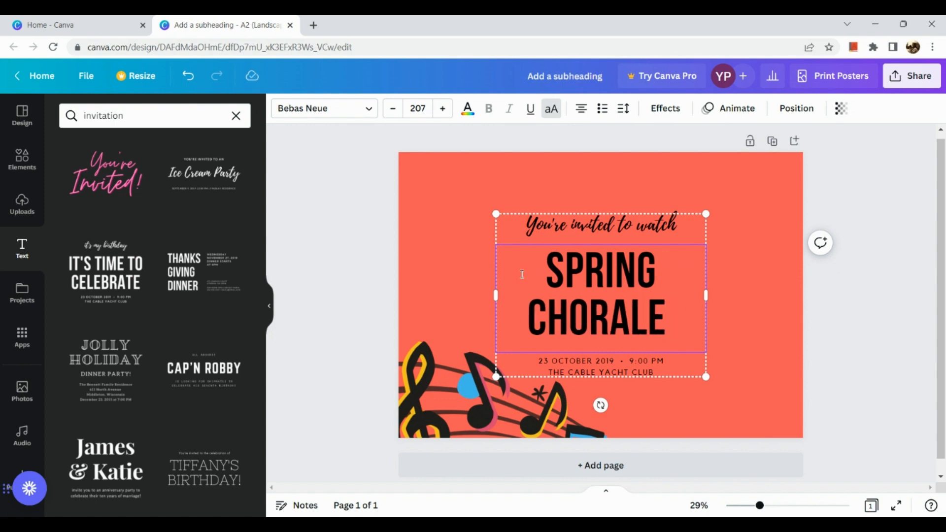
pyautogui.write(' EVENT')
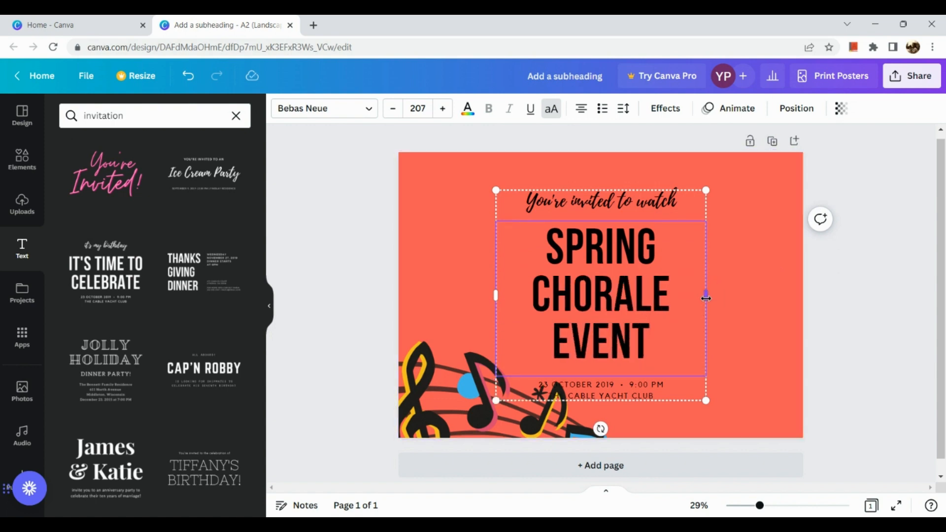
# Widen the invitation text group on both sides so that "SPRING CHORALE" fits on one line above "EVENT".
pyautogui.moveTo(706, 298); pyautogui.dragTo(751, 293)
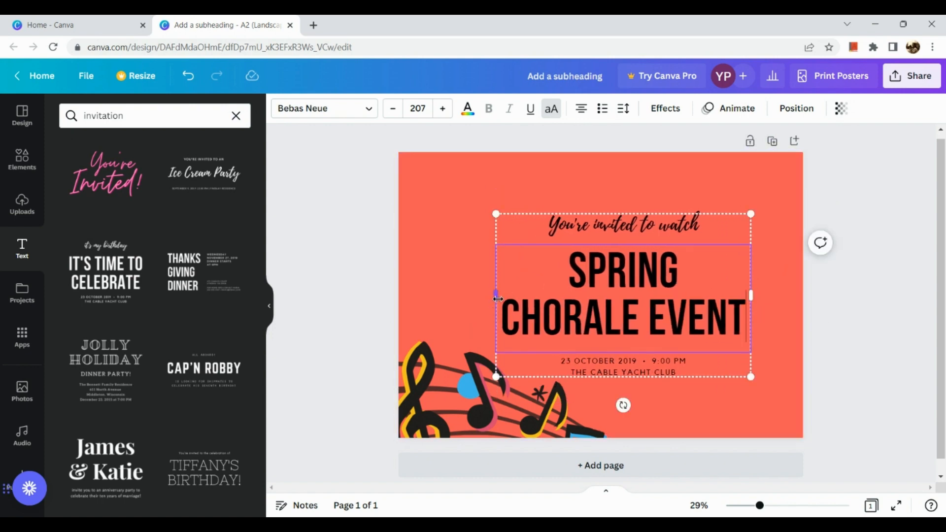
pyautogui.moveTo(498, 299); pyautogui.dragTo(474, 300)
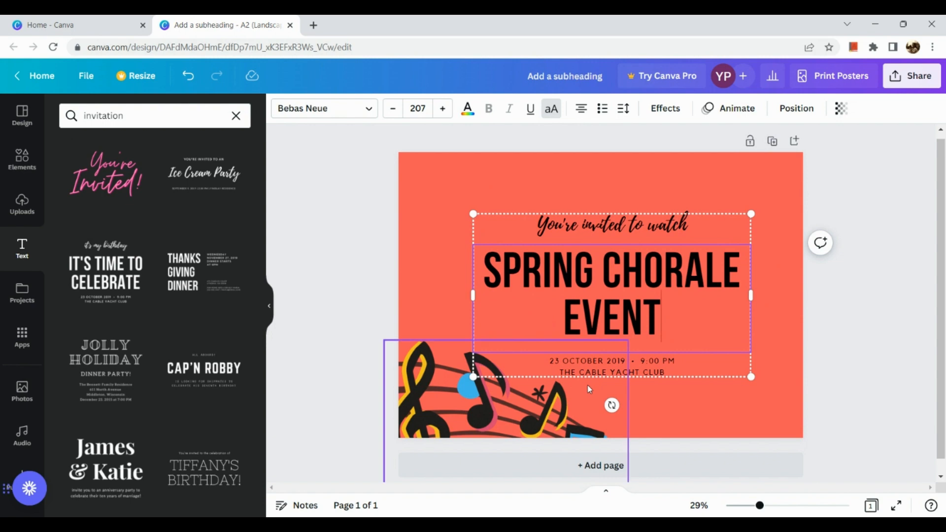
# Replace the date and time line below the headline with "14TH OF MARCH 2023".
pyautogui.click(581, 370)
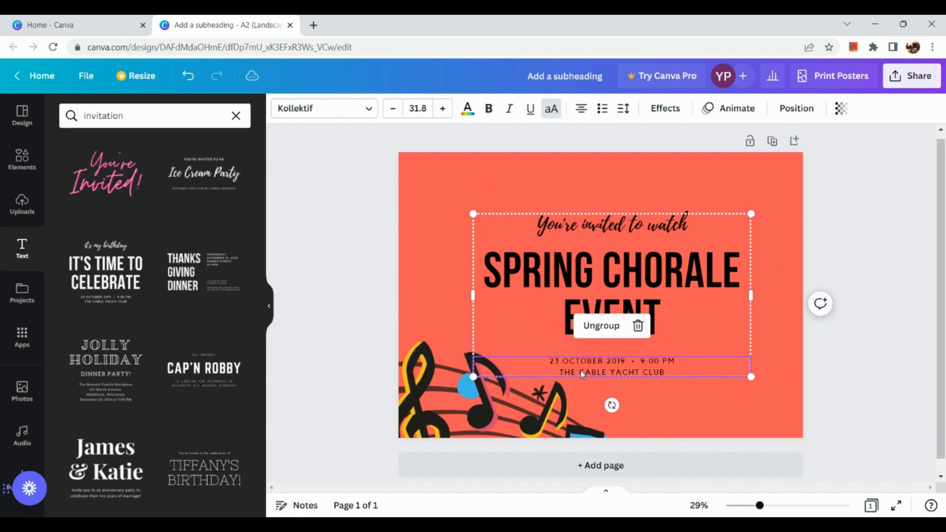
pyautogui.doubleClick(628, 370)
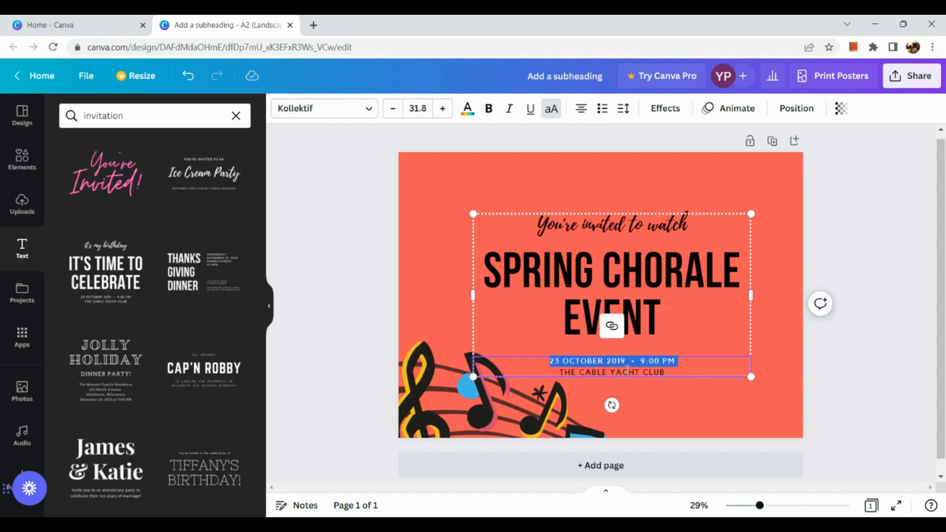
pyautogui.press('BackSpace')
pyautogui.write('14')
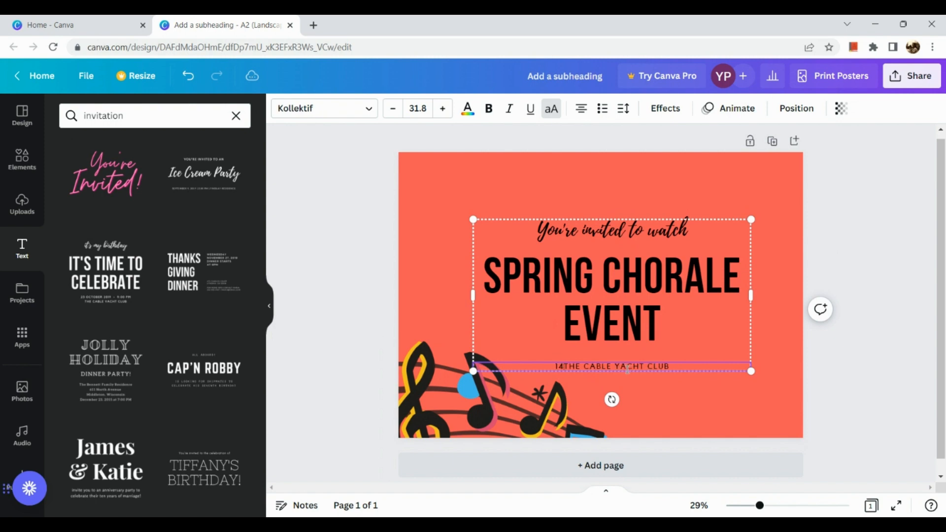
pyautogui.write('th of ')
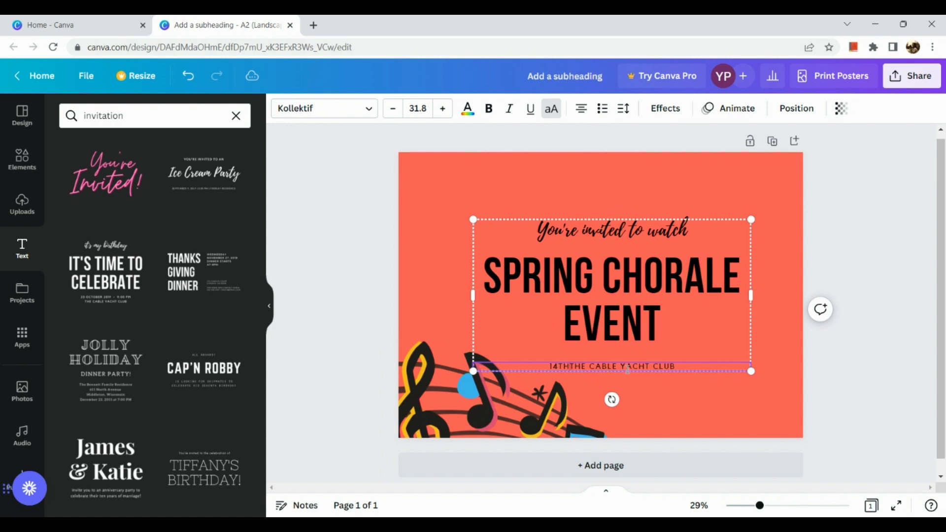
pyautogui.write('march ')
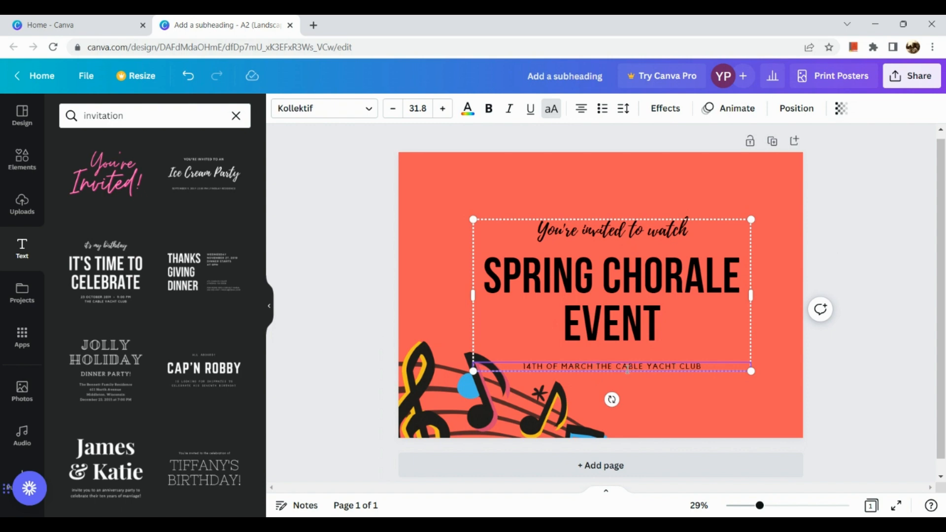
pyautogui.write('2')
pyautogui.press('BackSpace')
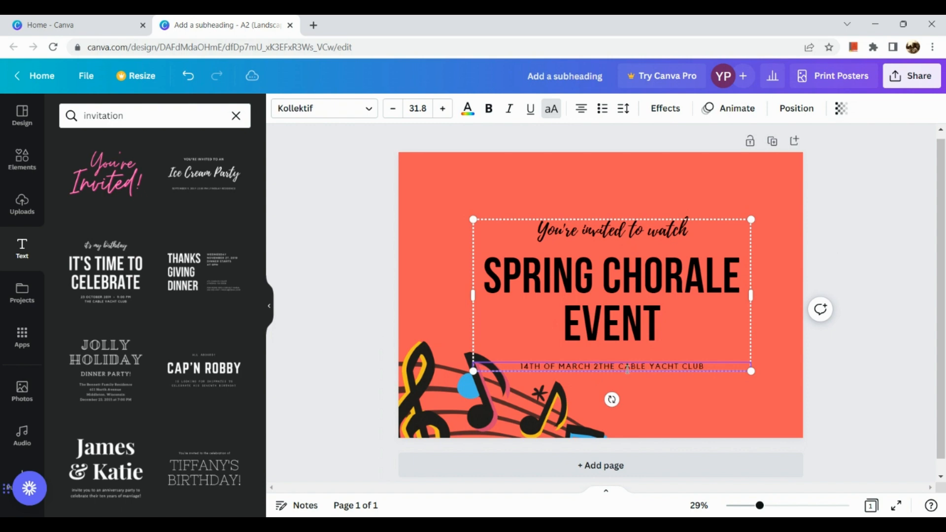
pyautogui.write('023')
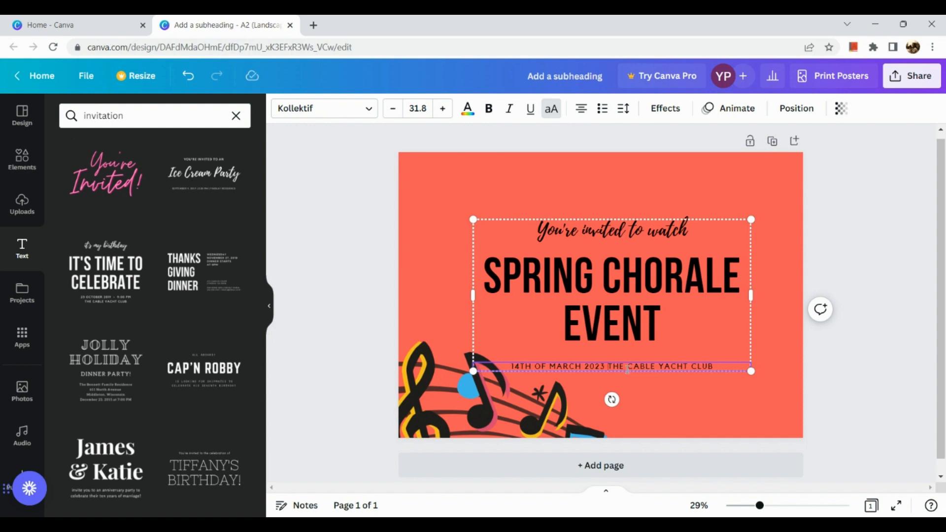
# Add "/ 8PM" after the date and put the venue back on its own line.
pyautogui.write('|')
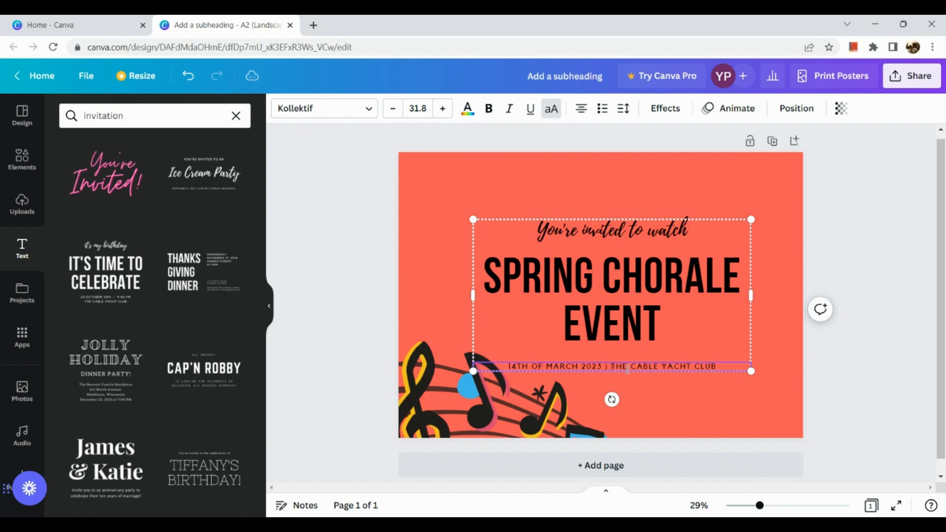
pyautogui.press('BackSpace')
pyautogui.press('BackSpace')
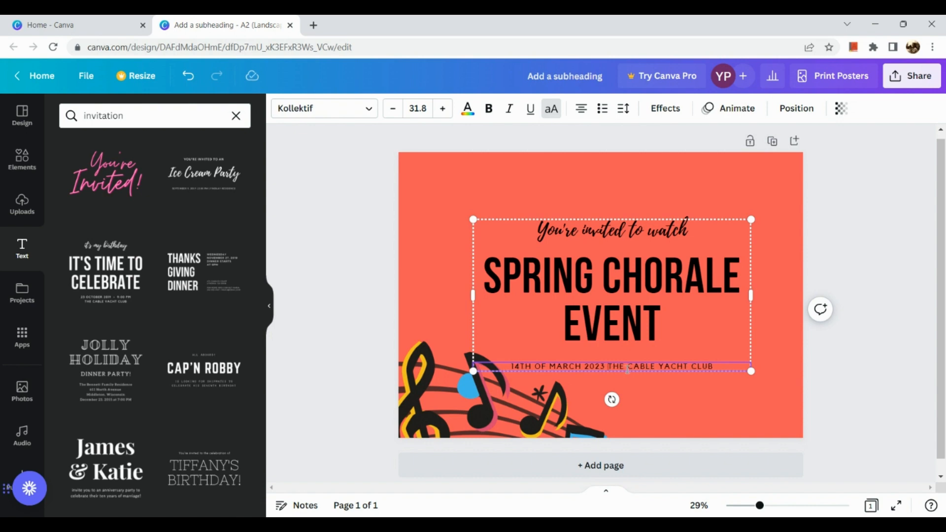
pyautogui.write('/ ')
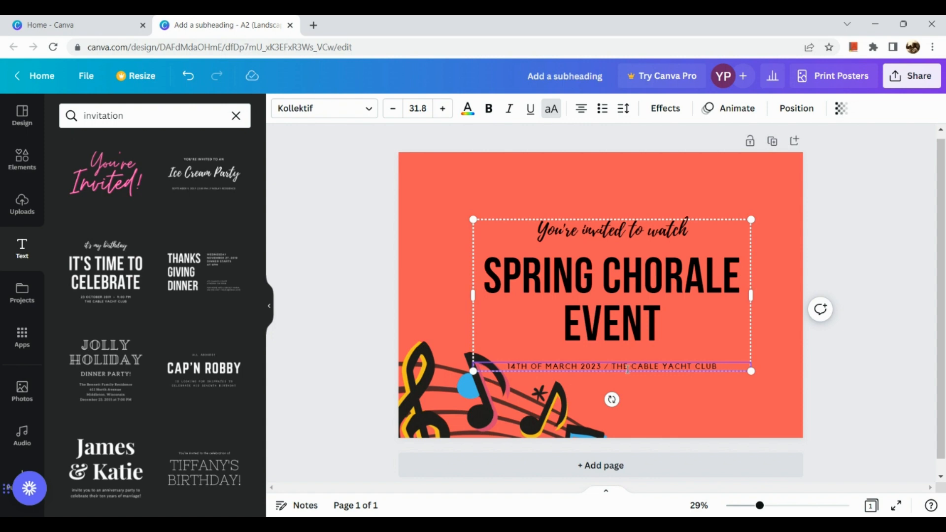
pyautogui.write('8PM')
pyautogui.press('Return')
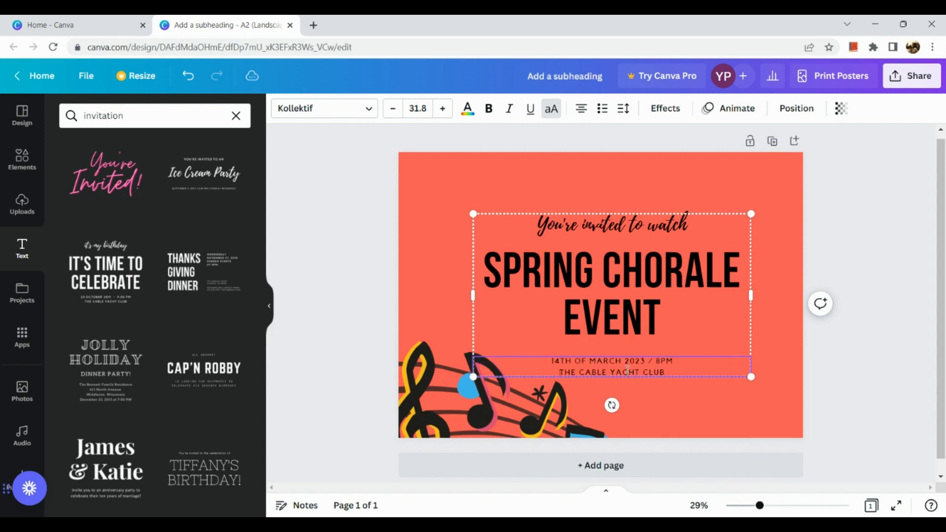
# Replace the venue line under the date with "HOOPS DOME" and finish editing the text.
pyautogui.hotkey('shift', 'End')
pyautogui.press('BackSpace')
pyautogui.write('OOPS DOME')
pyautogui.click(442, 271)
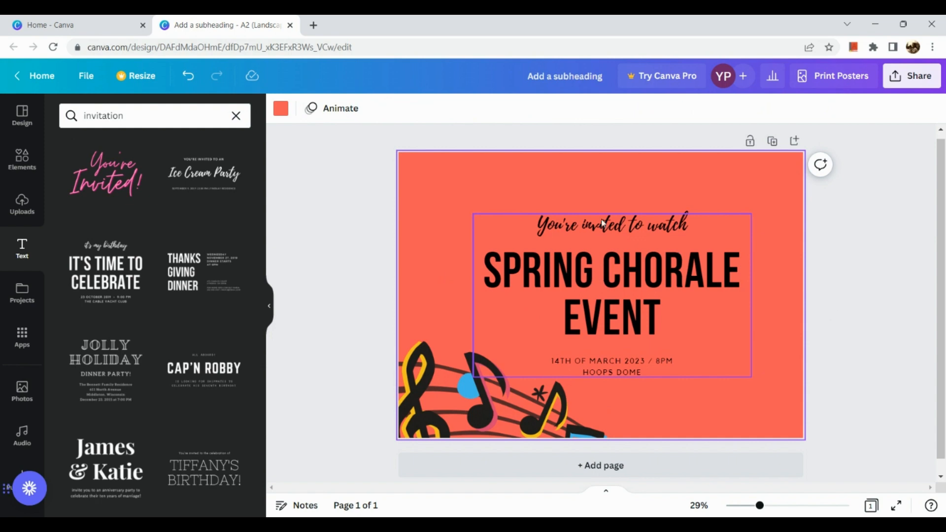
# Try the dark gray, blue and pink document colors on the "SPRING CHORALE EVENT" headline and settle on yellow.
pyautogui.click(635, 290)
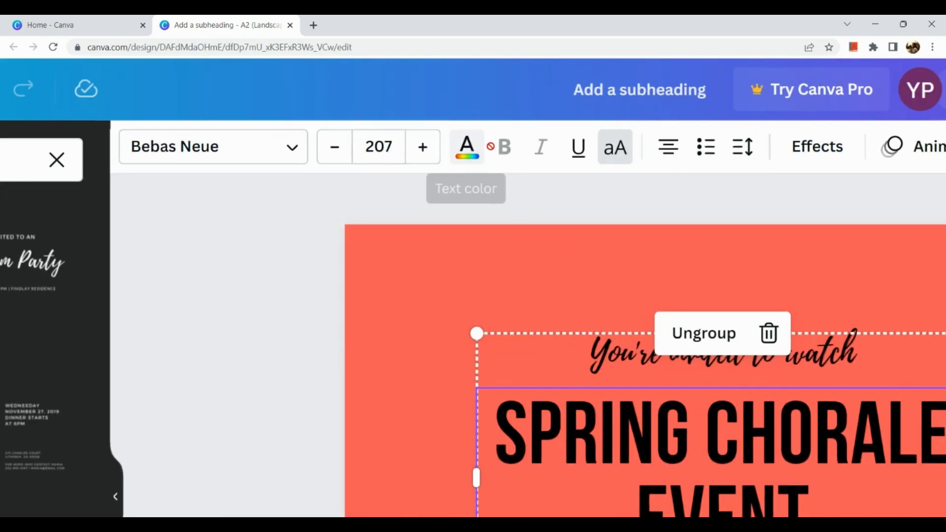
pyautogui.click(466, 148)
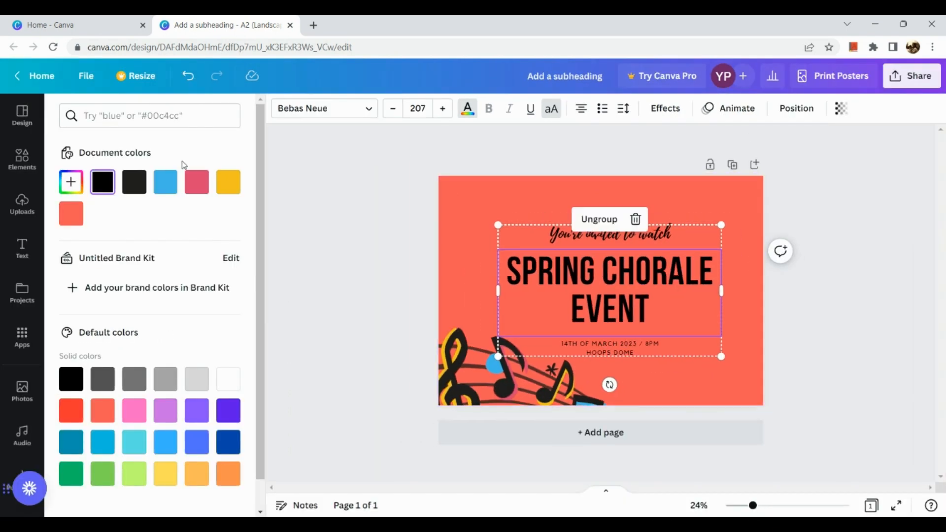
pyautogui.click(139, 195)
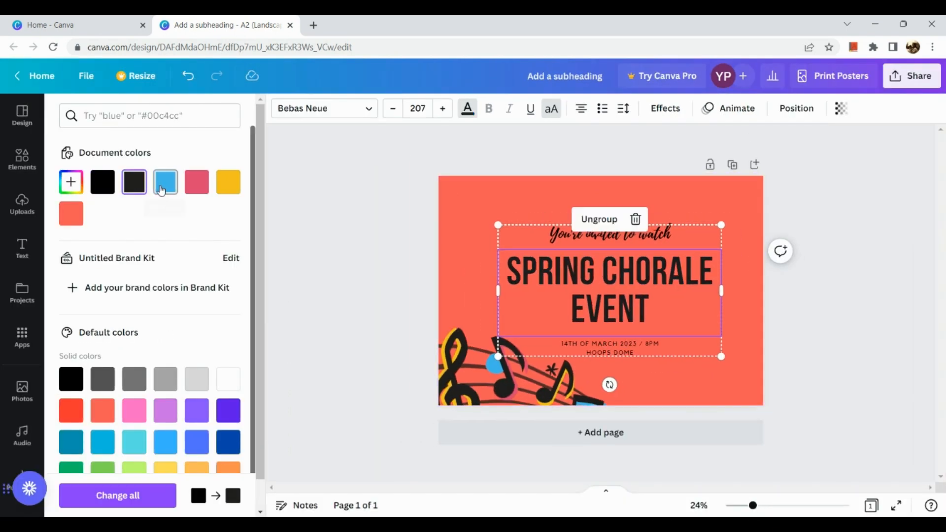
pyautogui.click(161, 190)
pyautogui.click(196, 183)
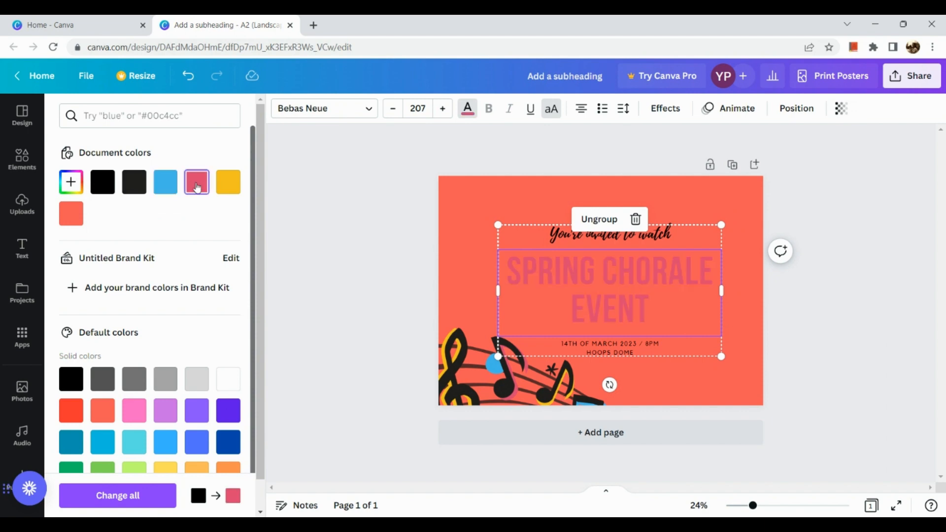
pyautogui.click(236, 187)
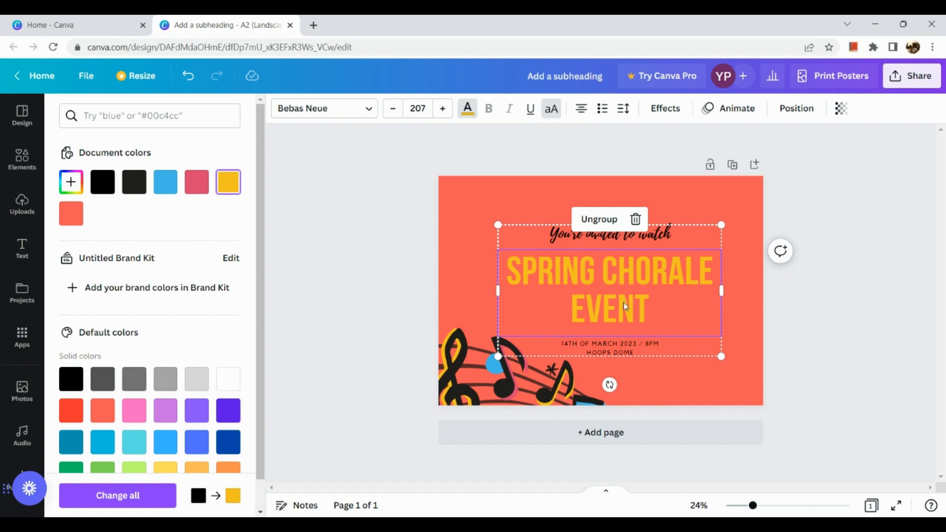
pyautogui.click(764, 317)
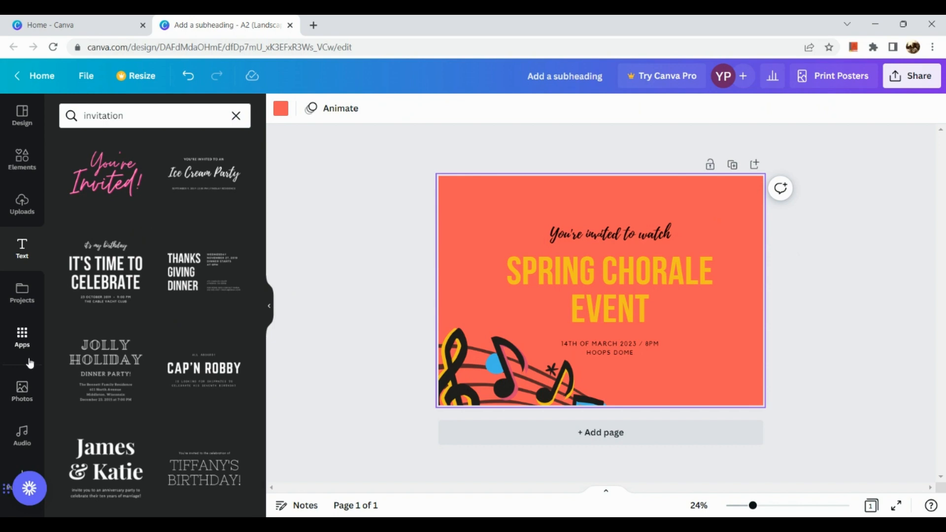
pyautogui.click(30, 403)
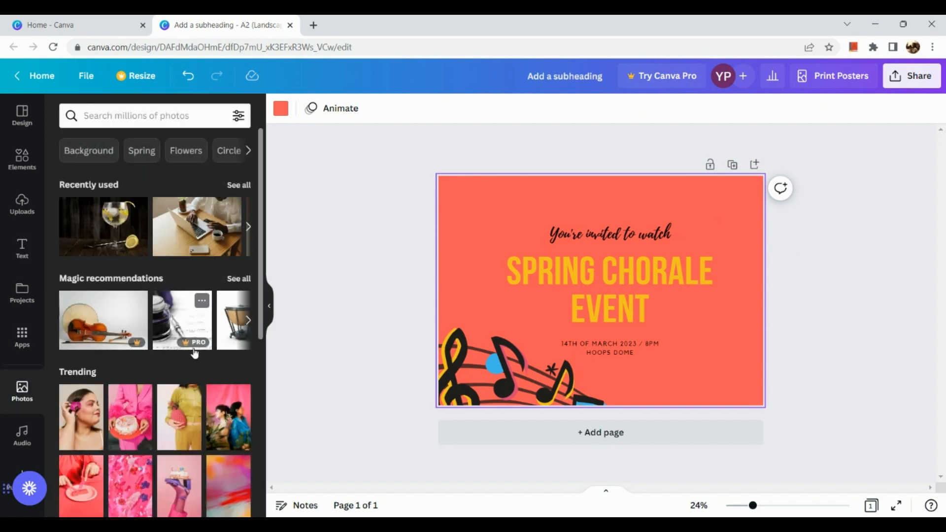
pyautogui.scroll(-5, 192, 353)
pyautogui.scroll(-4, 209, 421)
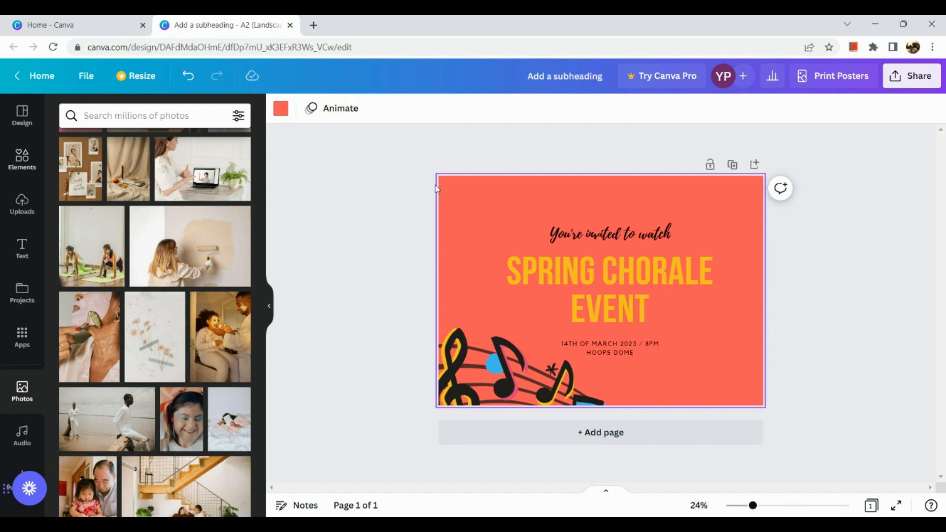
# Add the graphic of three singing children in blue outfits from the choir graphics results to the page.
pyautogui.click(25, 162)
pyautogui.scroll(-5, 188, 382)
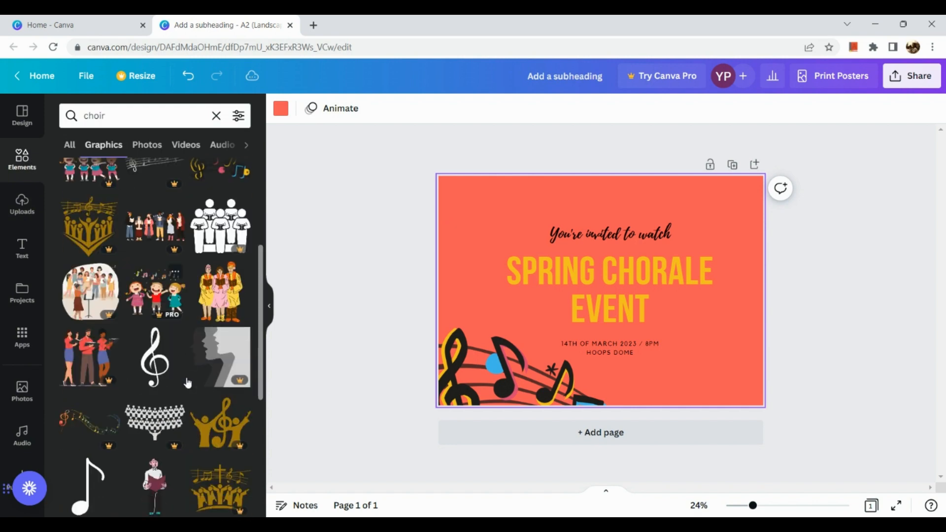
pyautogui.scroll(-3, 188, 383)
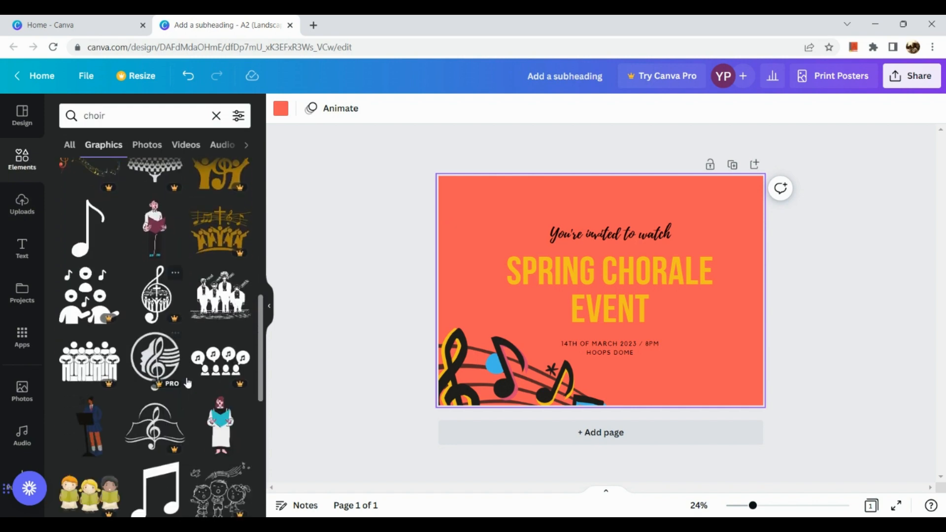
pyautogui.scroll(-6, 187, 383)
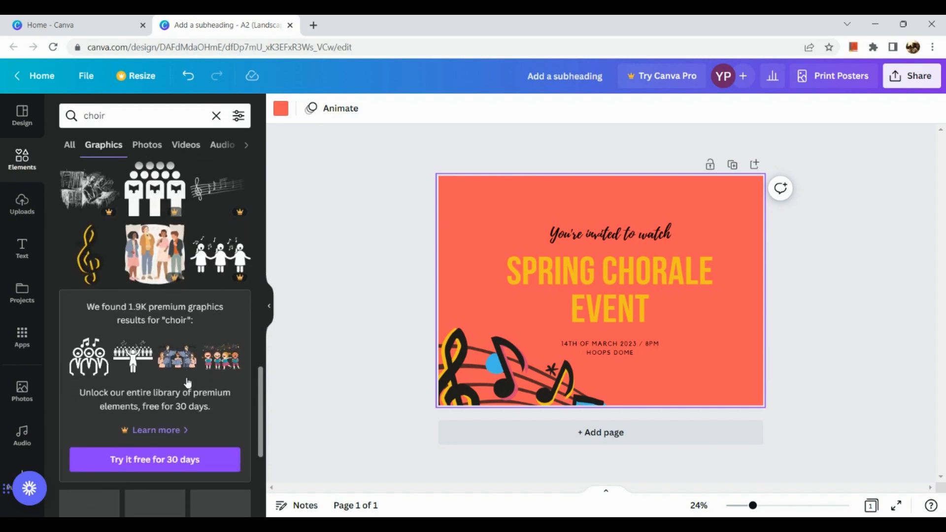
pyautogui.scroll(-3, 188, 382)
pyautogui.scroll(5, 188, 380)
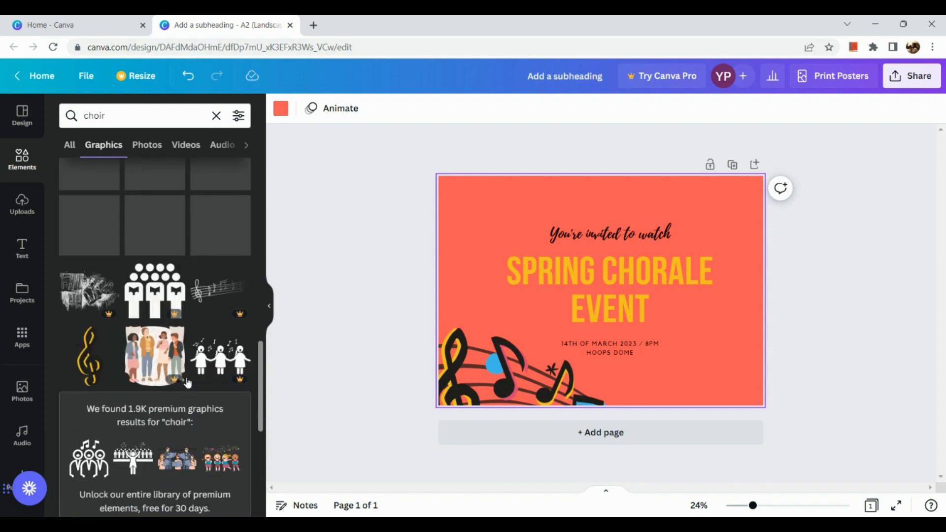
pyautogui.scroll(-2, 187, 383)
pyautogui.scroll(-8, 187, 383)
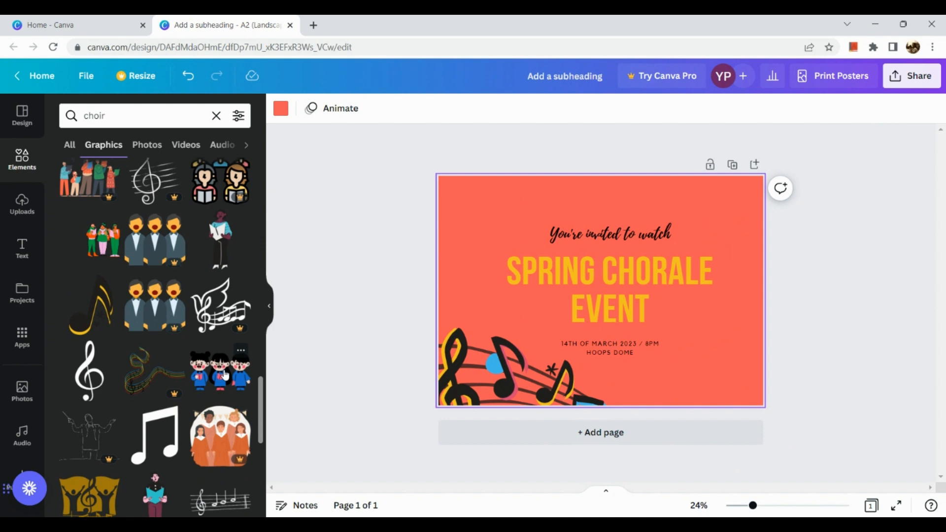
pyautogui.scroll(-2, 224, 376)
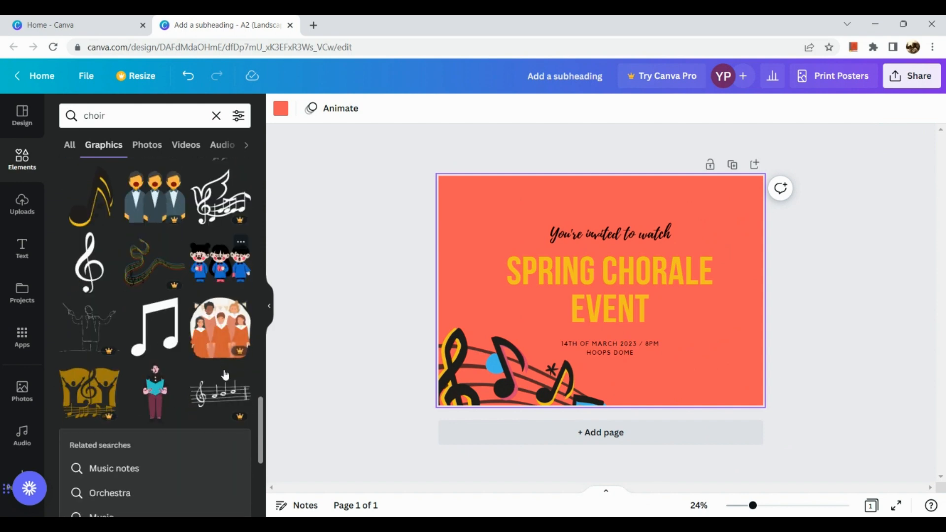
pyautogui.click(232, 263)
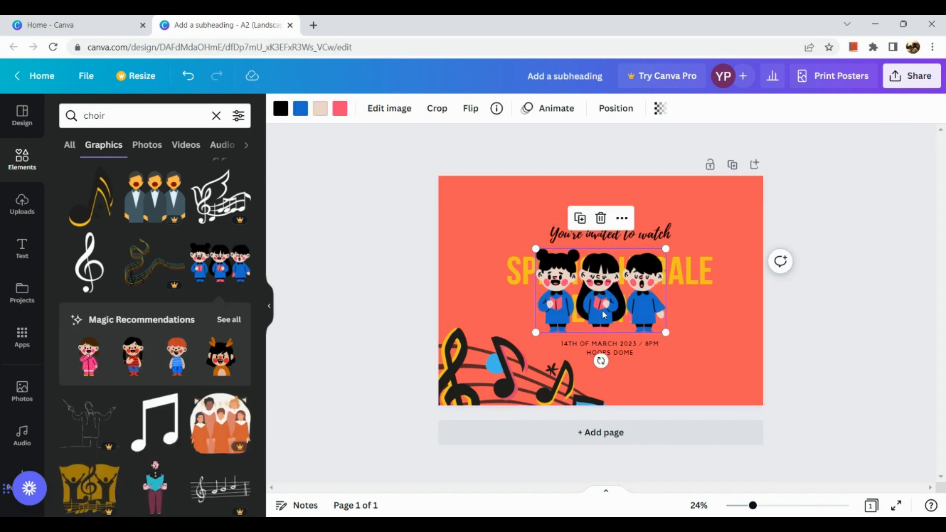
# Send the singing children graphic backward so it sits behind the headline text.
pyautogui.rightClick(624, 304)
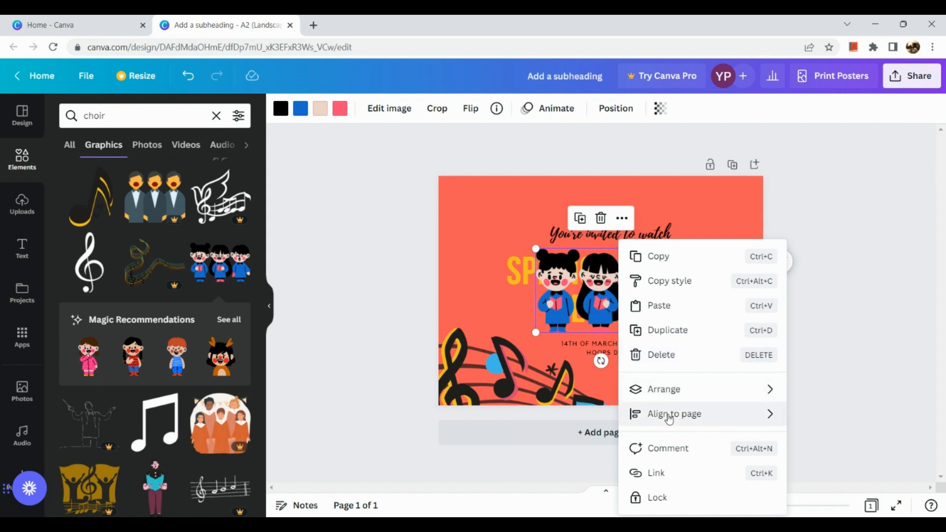
pyautogui.moveTo(669, 419)
pyautogui.moveTo(682, 396)
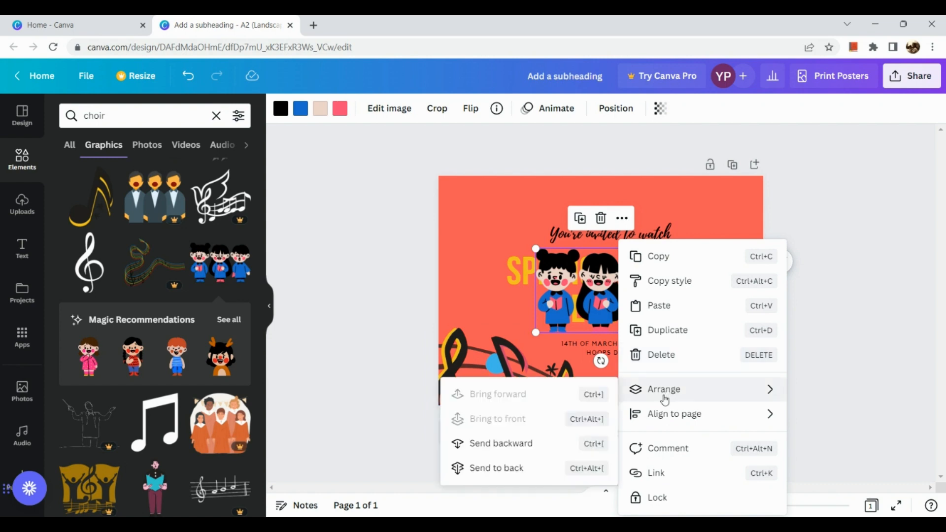
pyautogui.moveTo(645, 399)
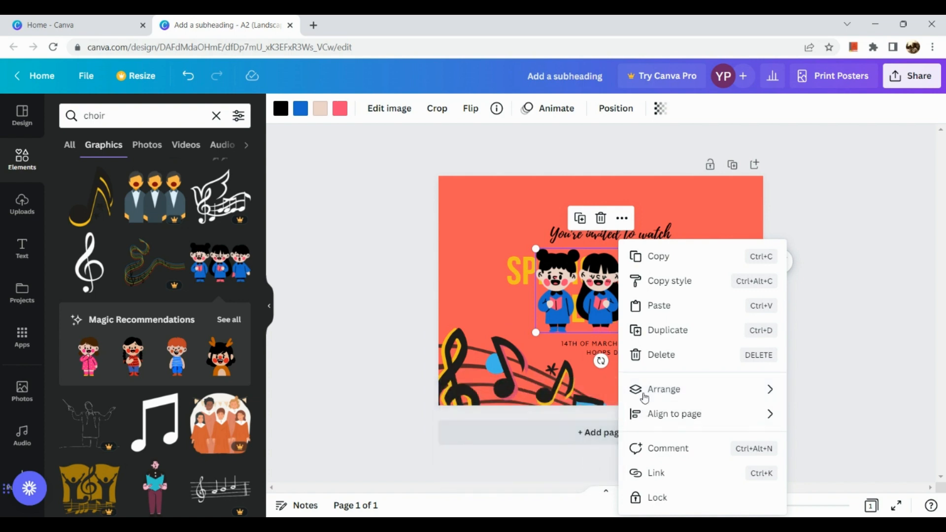
pyautogui.moveTo(617, 389)
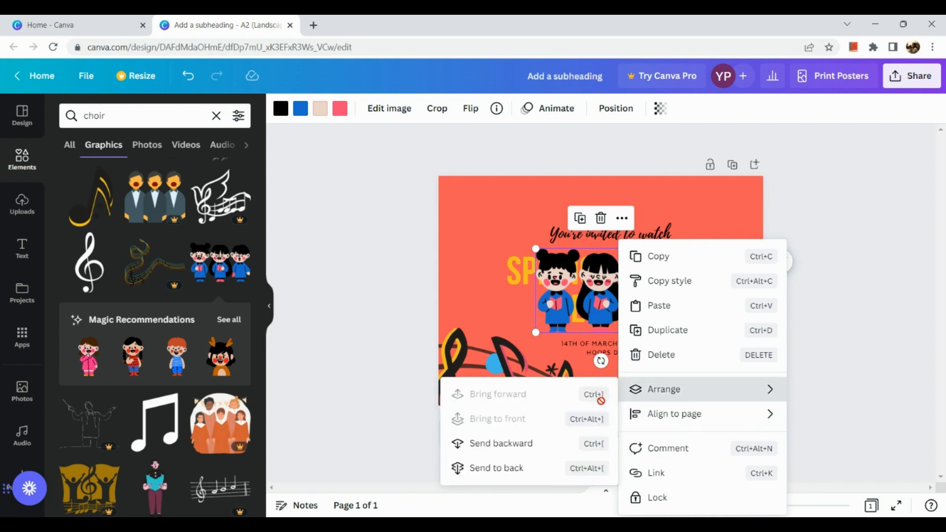
pyautogui.click(590, 454)
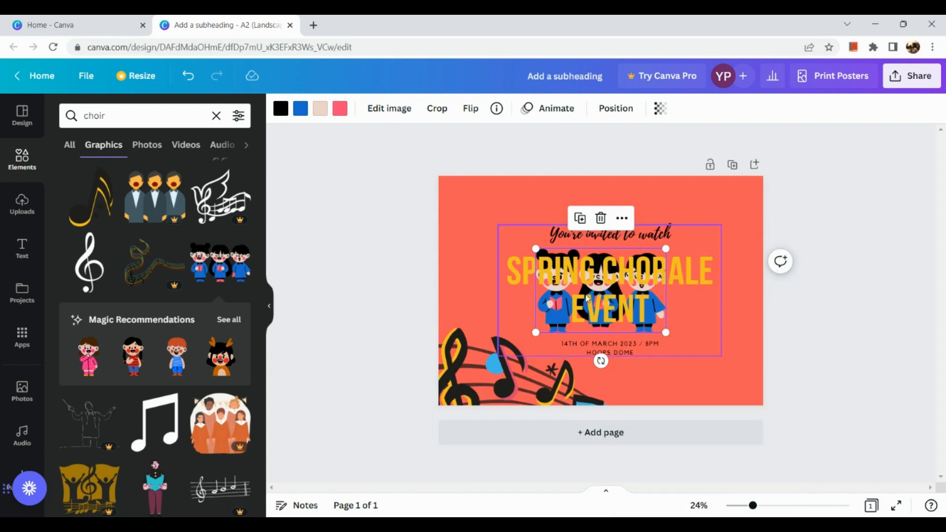
# Move the singing children graphic into the poster's top-right corner and shrink it to about a quarter of the page width.
pyautogui.moveTo(565, 323); pyautogui.dragTo(659, 248)
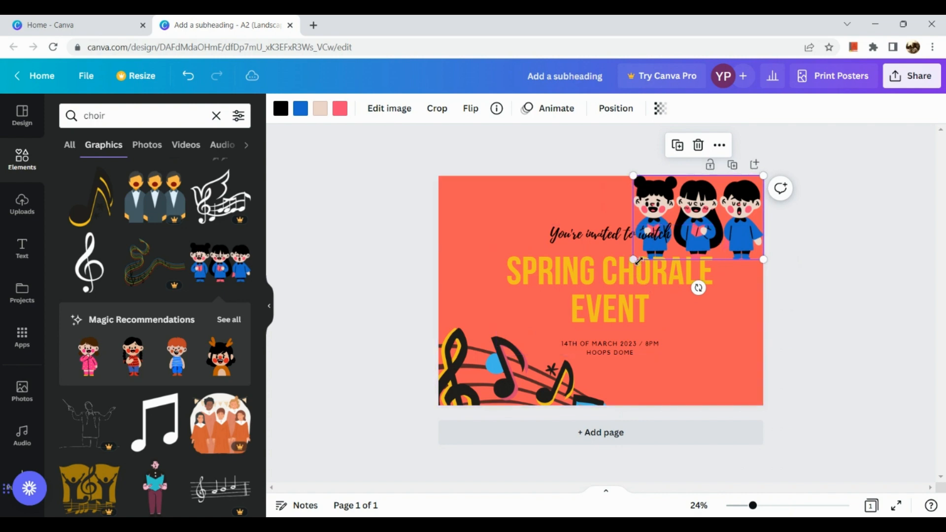
pyautogui.moveTo(639, 261); pyautogui.dragTo(680, 233)
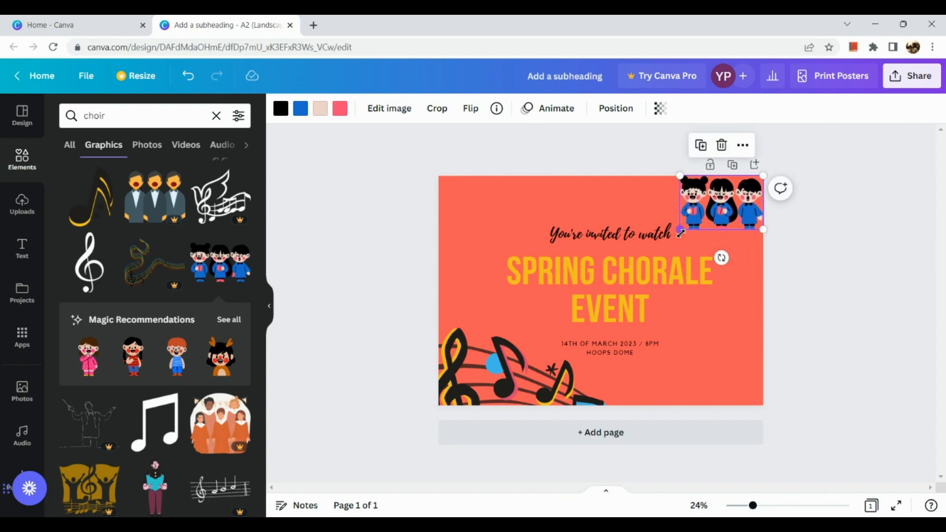
pyautogui.click(832, 296)
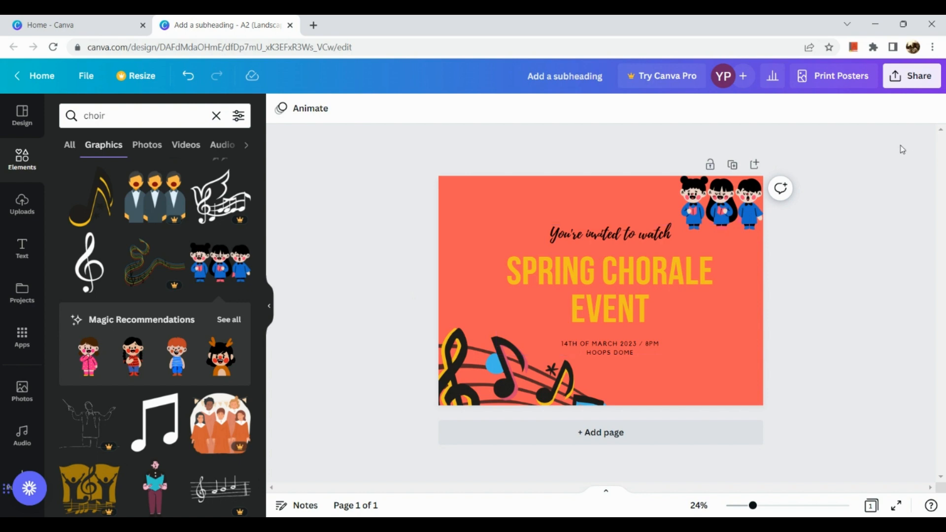
# Download the finished poster as a PNG file, with the option to save the download settings.
pyautogui.scroll(2, 900, 145)
pyautogui.scroll(-3, 902, 149)
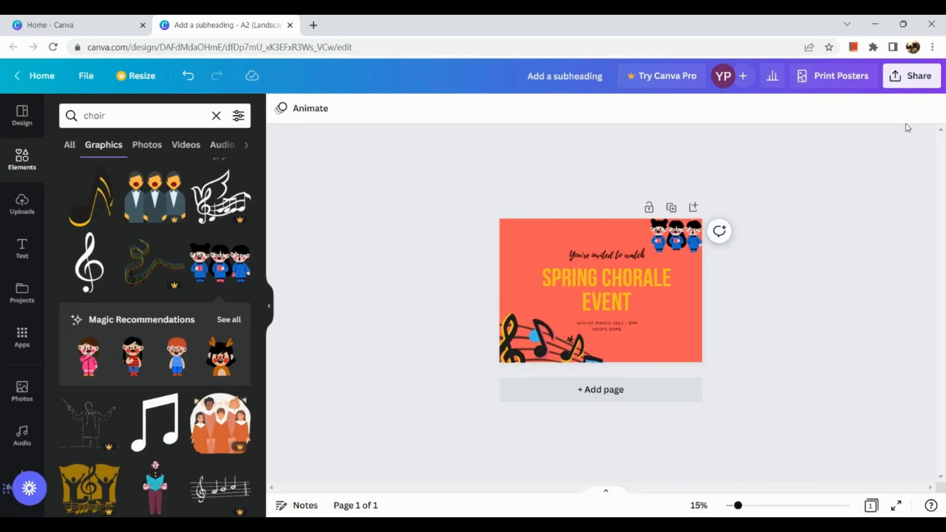
pyautogui.click(909, 87)
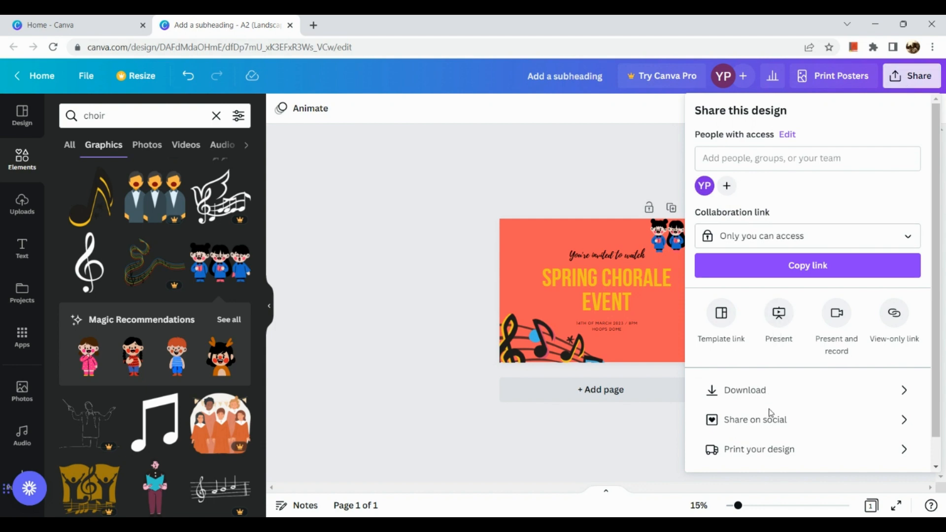
pyautogui.scroll(-1, 775, 381)
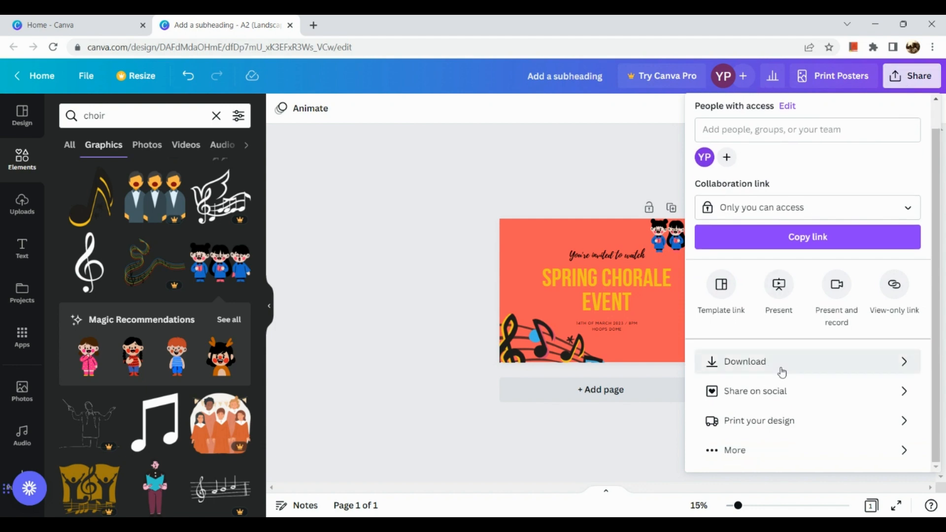
pyautogui.click(782, 372)
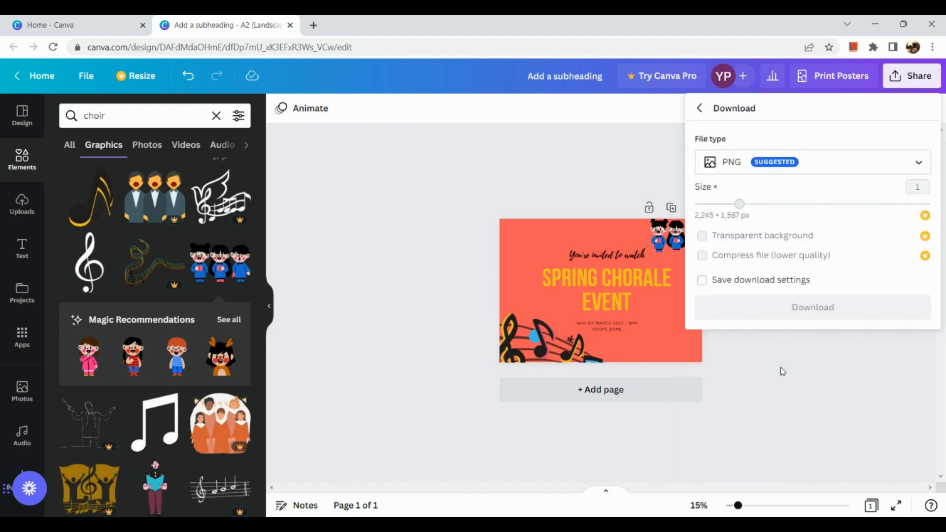
pyautogui.click(842, 171)
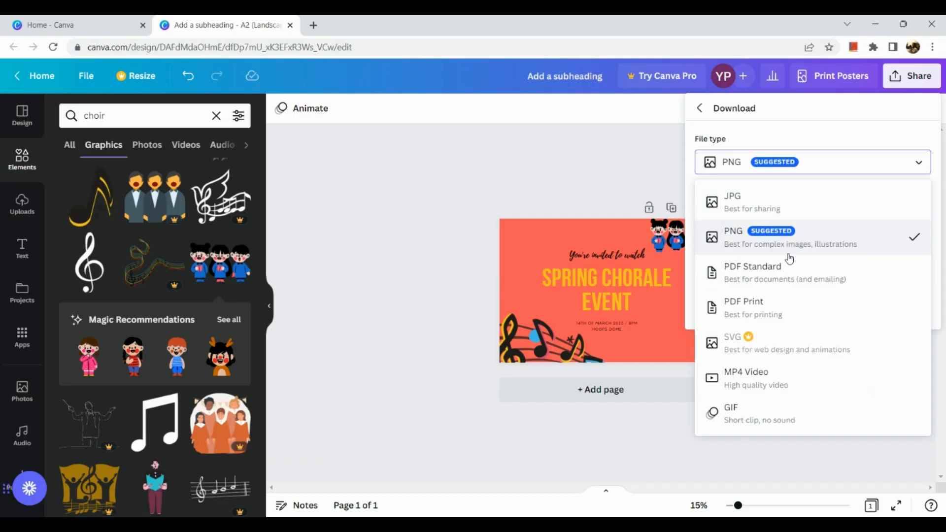
pyautogui.click(813, 132)
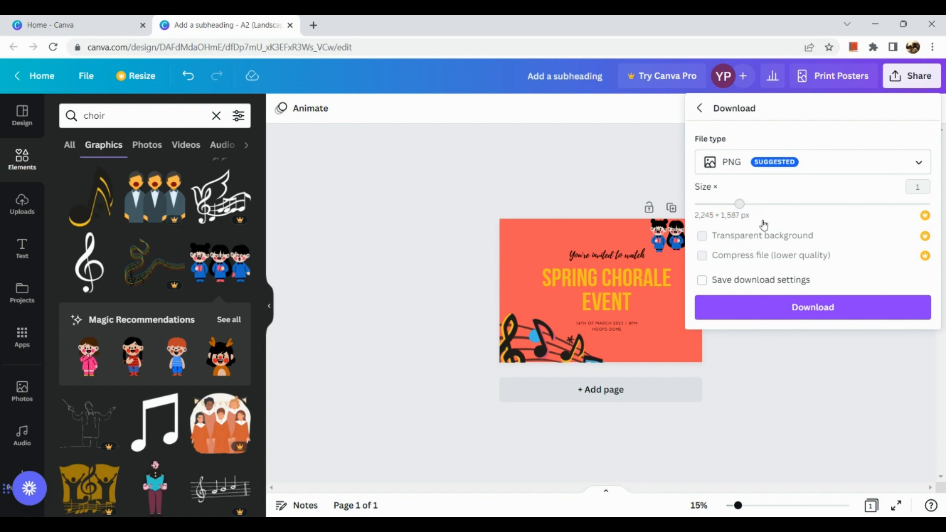
pyautogui.click(721, 280)
pyautogui.click(759, 312)
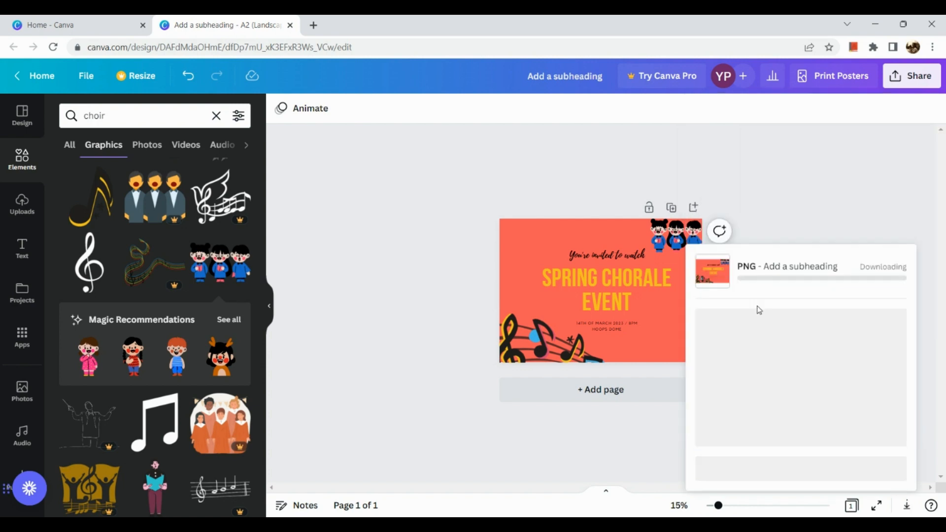